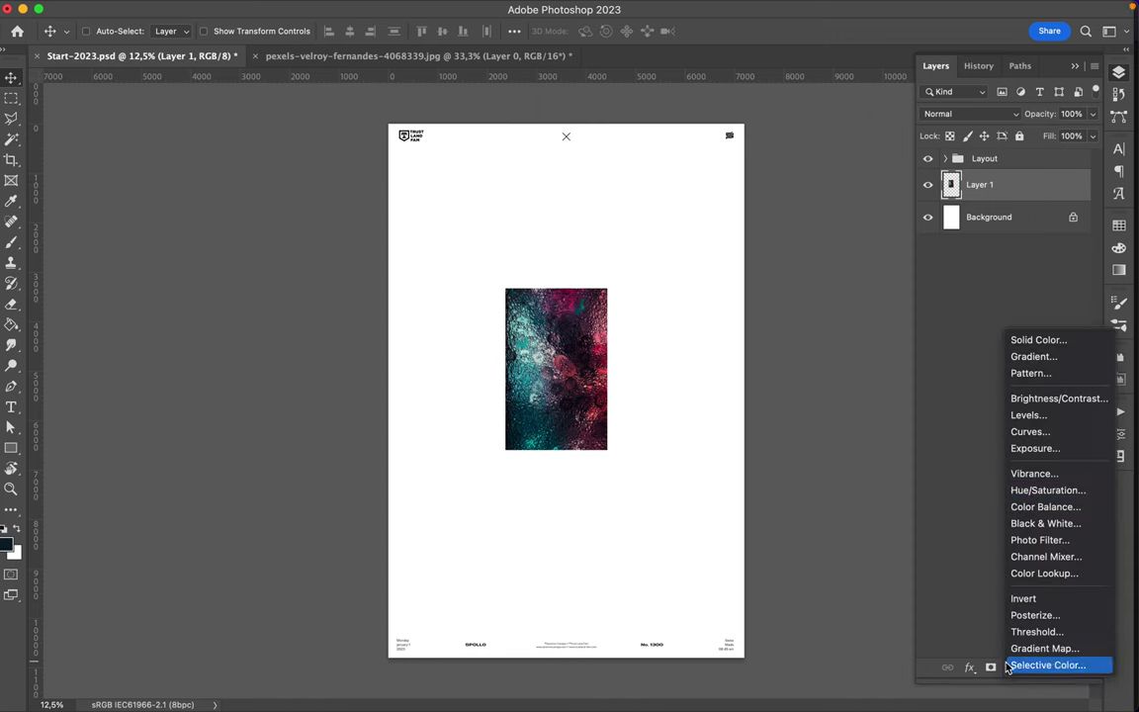
- Add a Hue/Saturation adjustment layer that desaturates the texture photo to grayscale
click(989, 491)
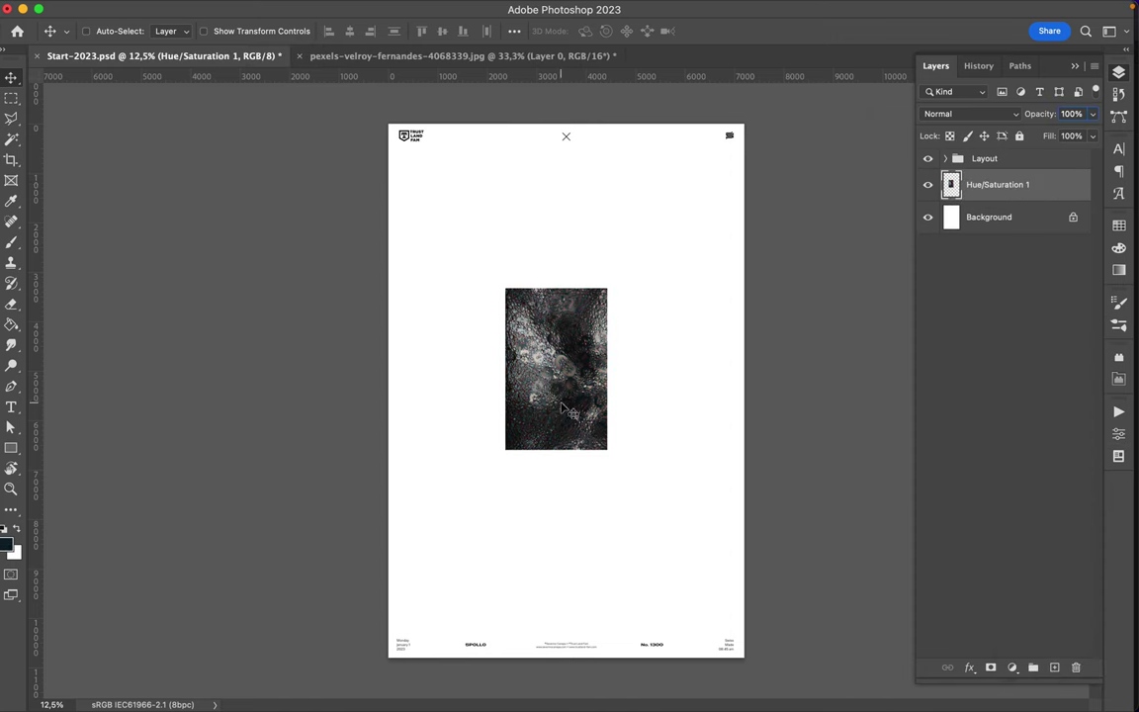
scroll(561, 405, up, 3)
key(v)
- Warp Layer 1 into a twisting liquid streak with Liquify's Forward Warp and apply it
click(366, 8)
click(393, 157)
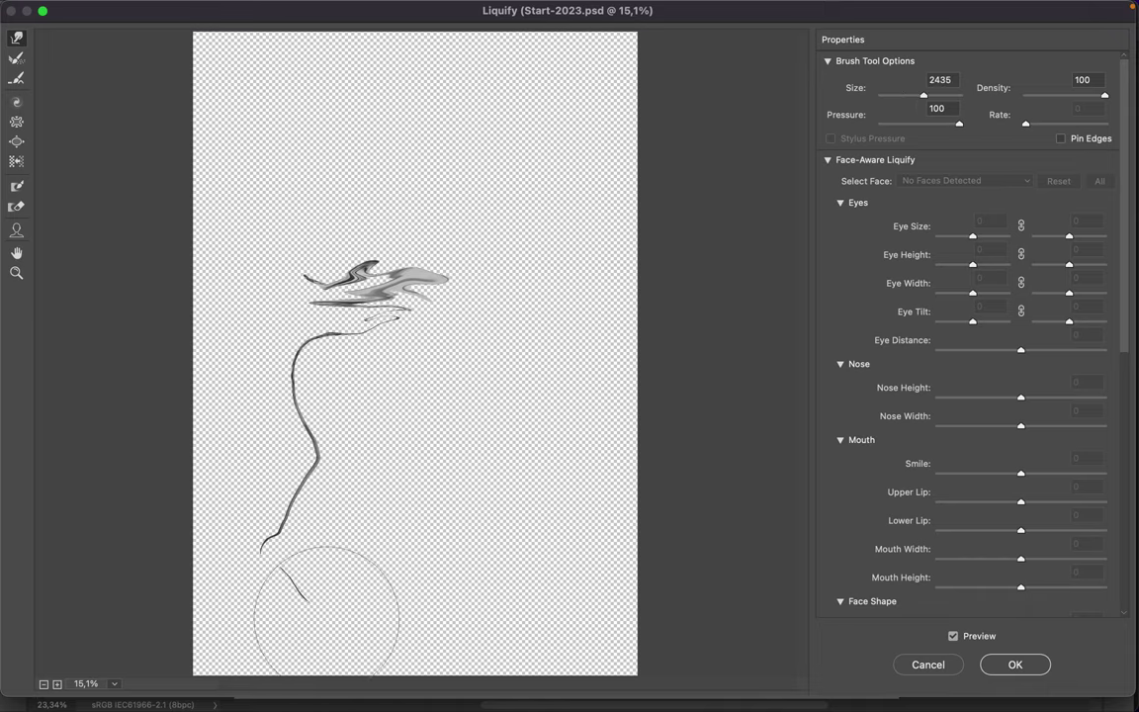
key(Return)
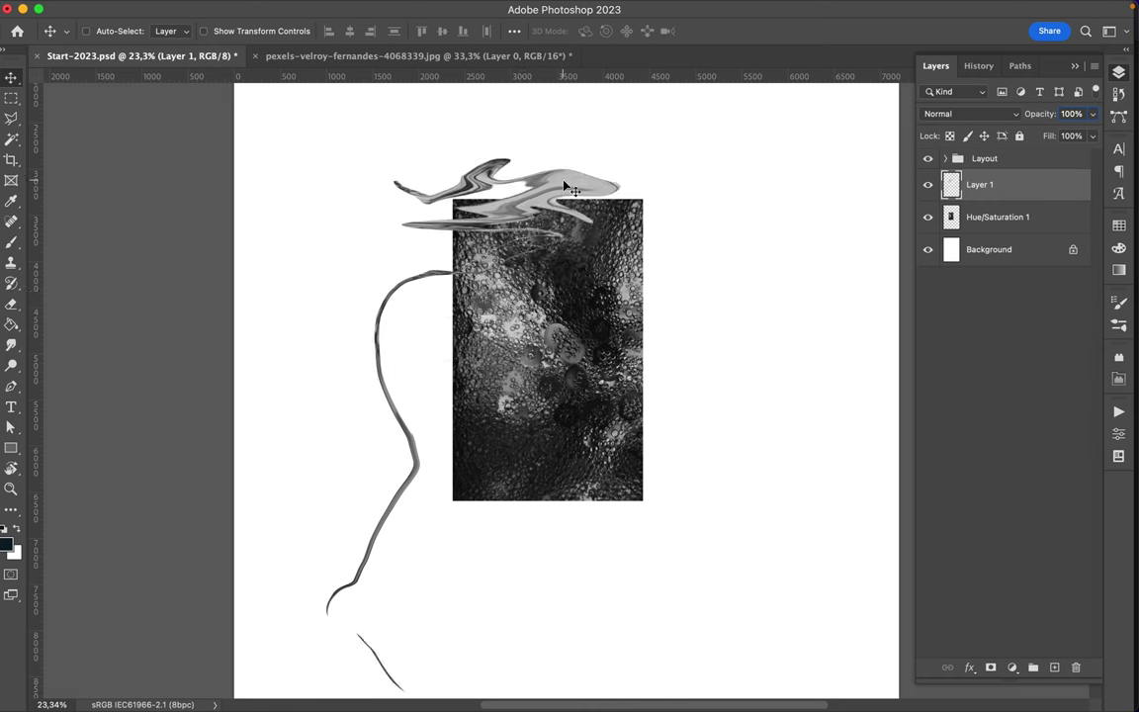
key(b)
right_click(598, 270)
- Paint large soft-round magenta and yellow strokes over the streak
click(7, 542)
click(704, 237)
click(668, 244)
click(845, 214)
mouse_move(416, 188)
mouse_down()
mouse_move(580, 183)
mouse_move(433, 630)
mouse_up()
right_click(435, 237)
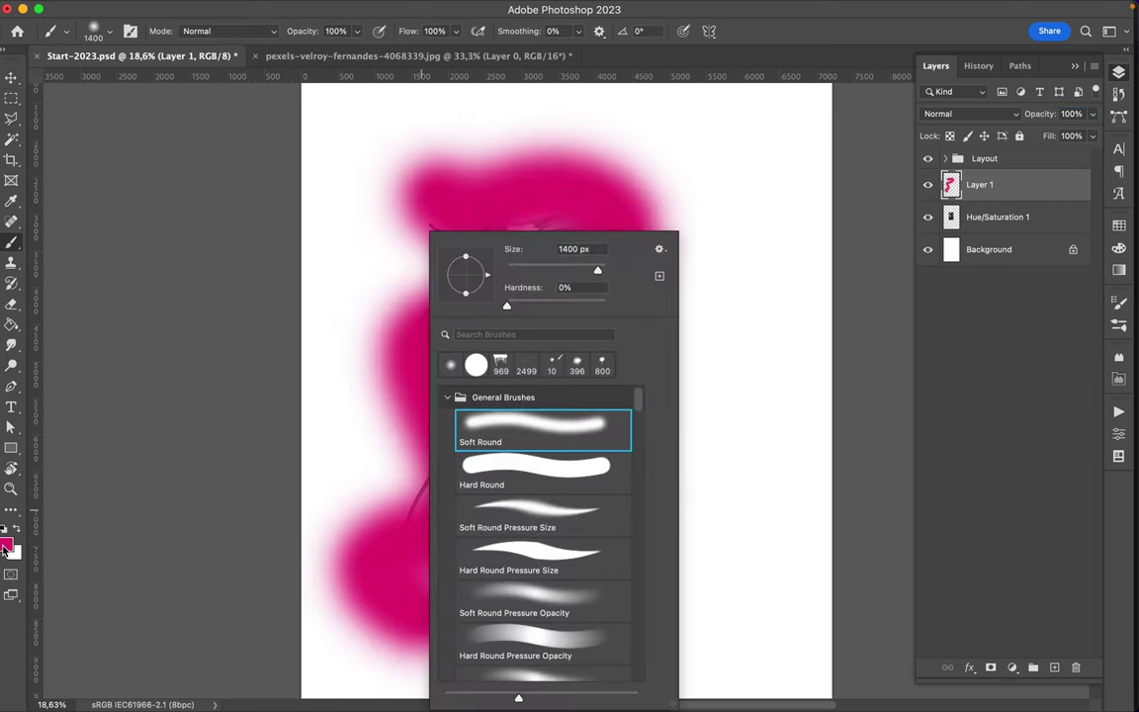
click(7, 542)
click(705, 393)
click(846, 214)
drag(445, 458, 419, 233)
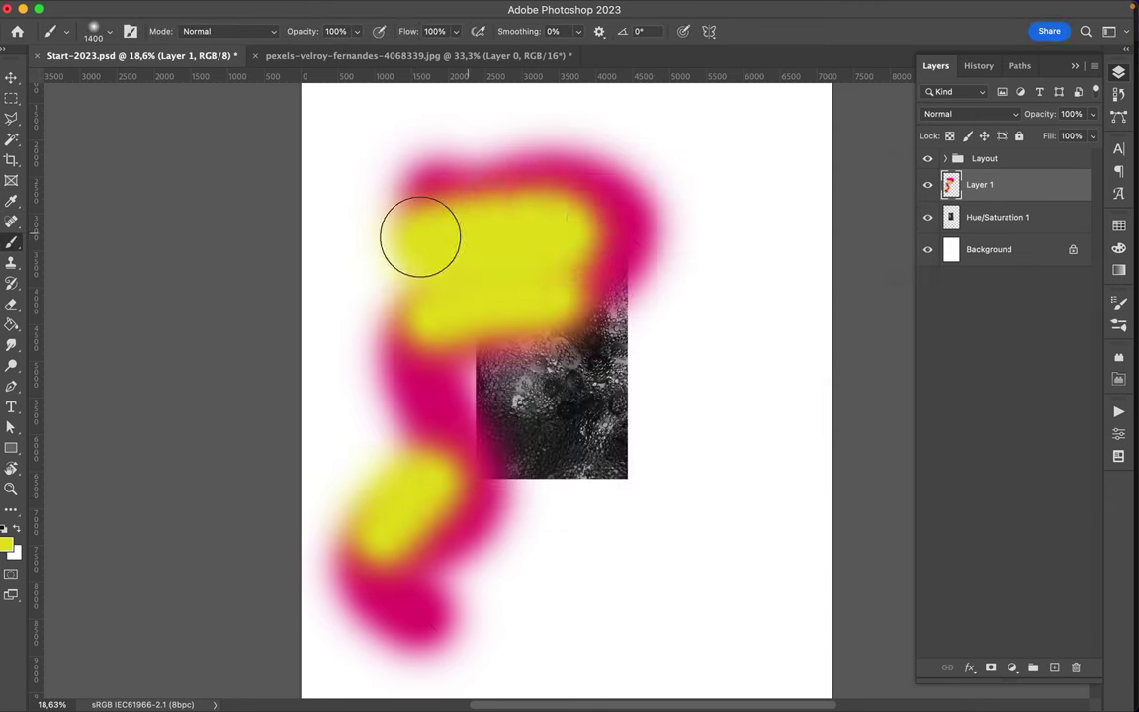
- Paint blue strokes near the top and down the length of the streak
click(7, 542)
drag(705, 262, 705, 301)
click(845, 214)
drag(592, 232, 522, 287)
drag(445, 438, 467, 457)
key(v)
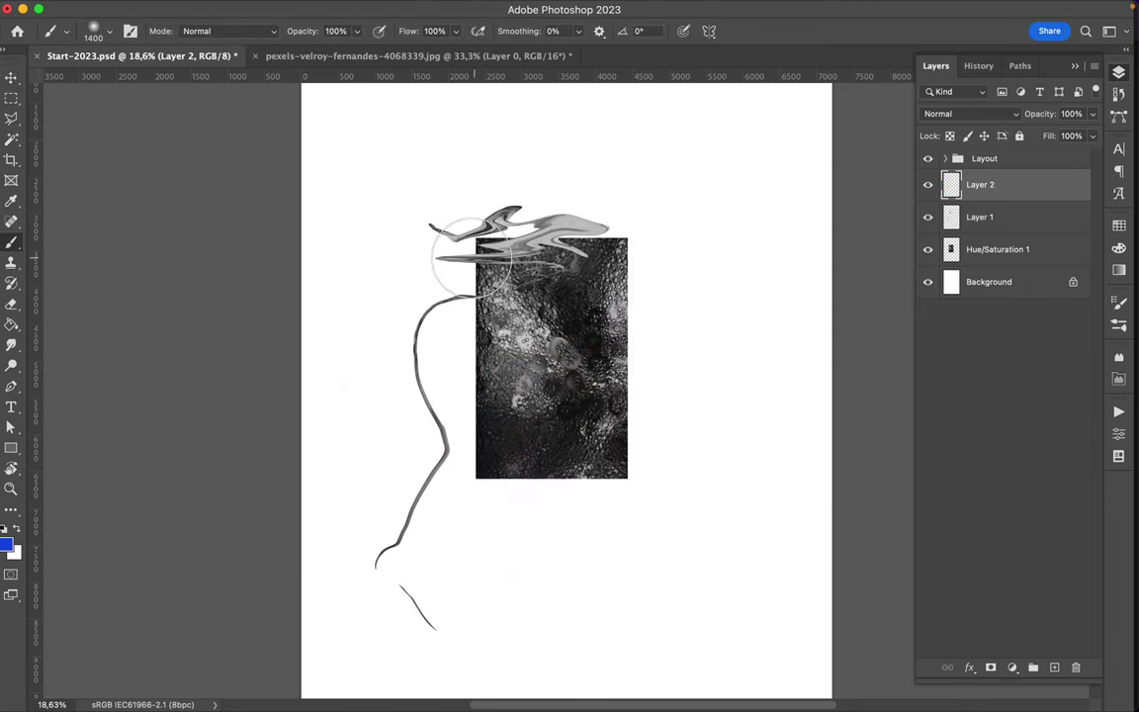
drag(435, 247, 534, 259)
drag(425, 366, 385, 554)
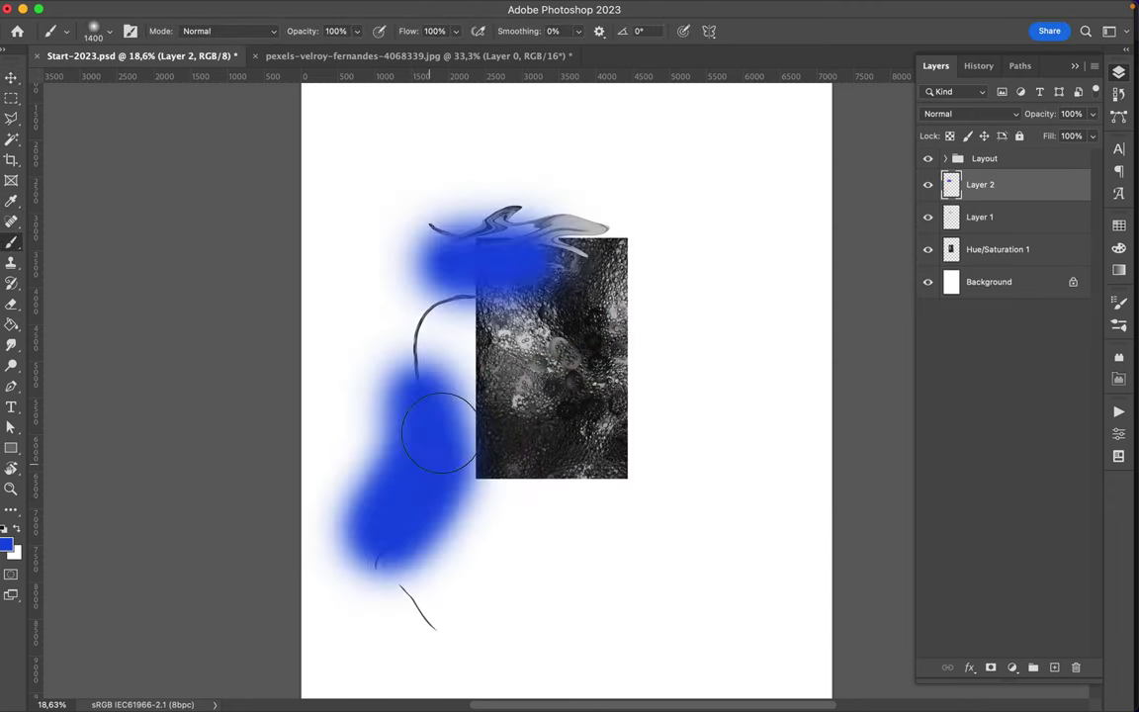
- Add more yellow, magenta and blue strokes picked from the swatches
click(1120, 225)
click(931, 266)
drag(425, 366, 454, 277)
drag(395, 198, 617, 258)
drag(385, 544, 445, 632)
click(960, 266)
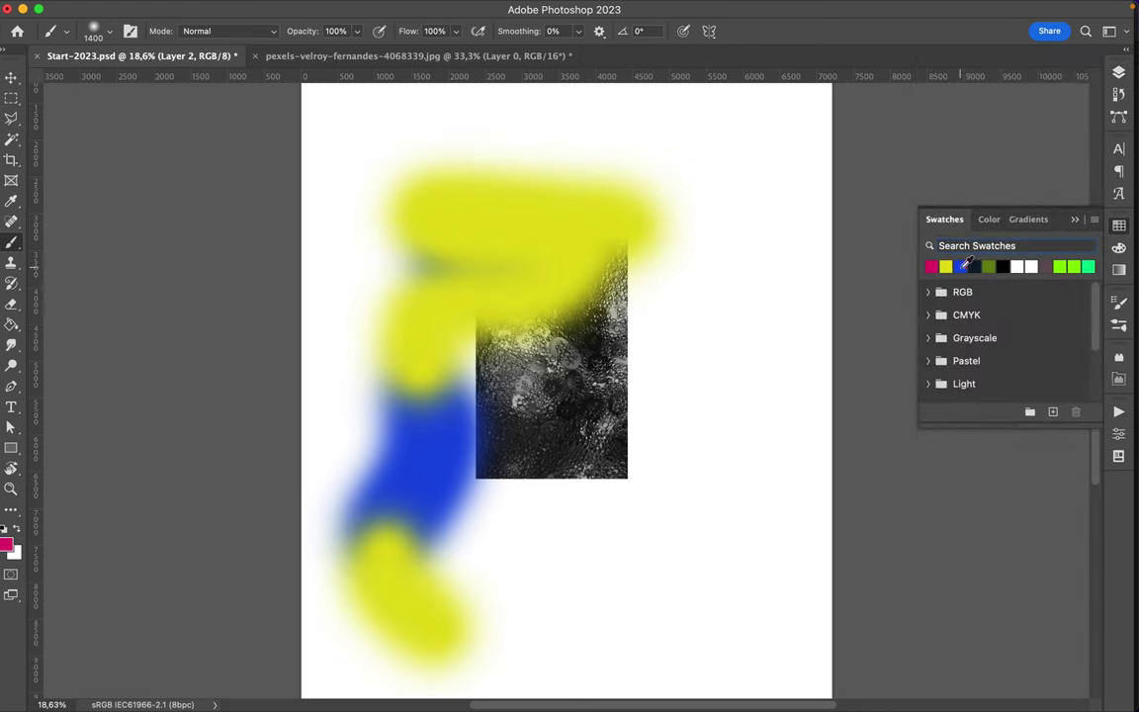
drag(583, 257, 425, 296)
click(946, 266)
drag(465, 227, 514, 259)
- Clip the paint to the streak, set Linear Dodge (Add) with Gaussian Blur, and shift the photo down
click(1119, 72)
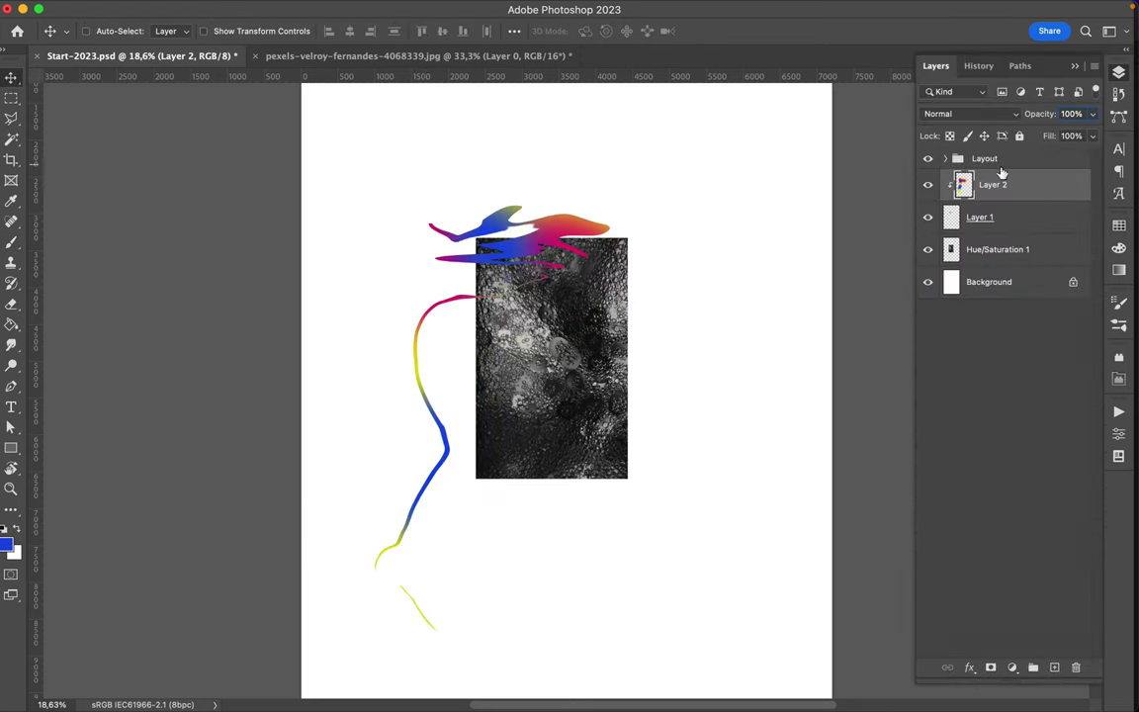
click(964, 114)
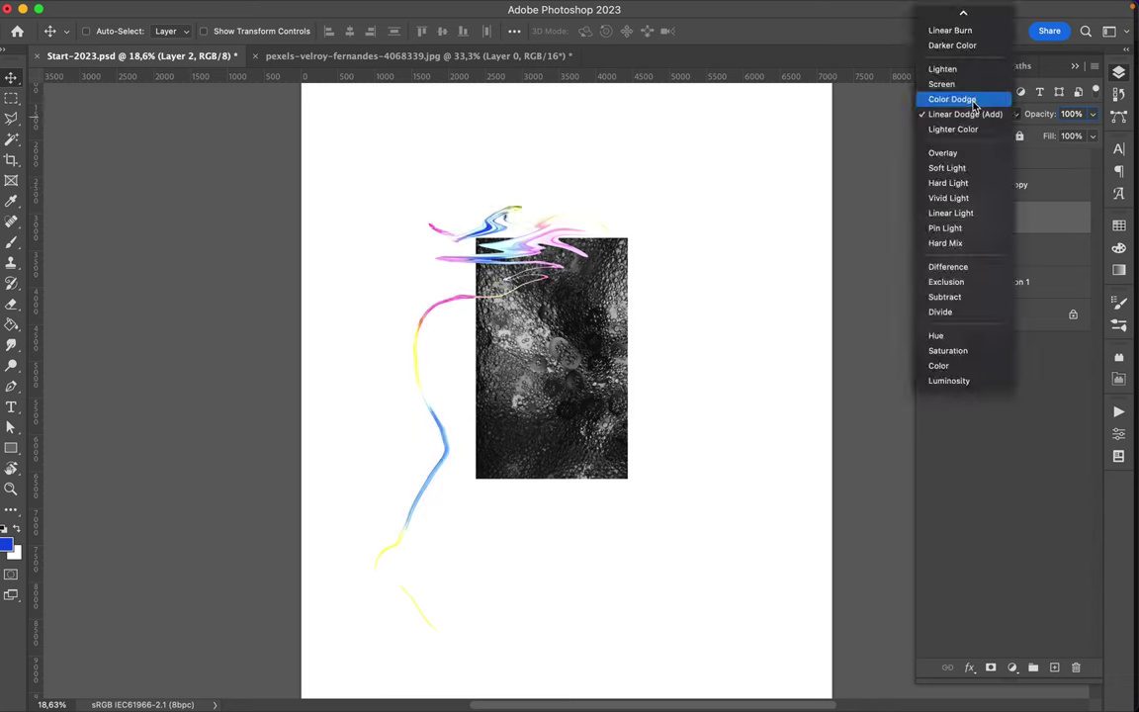
click(964, 114)
click(961, 277)
click(368, 7)
click(648, 264)
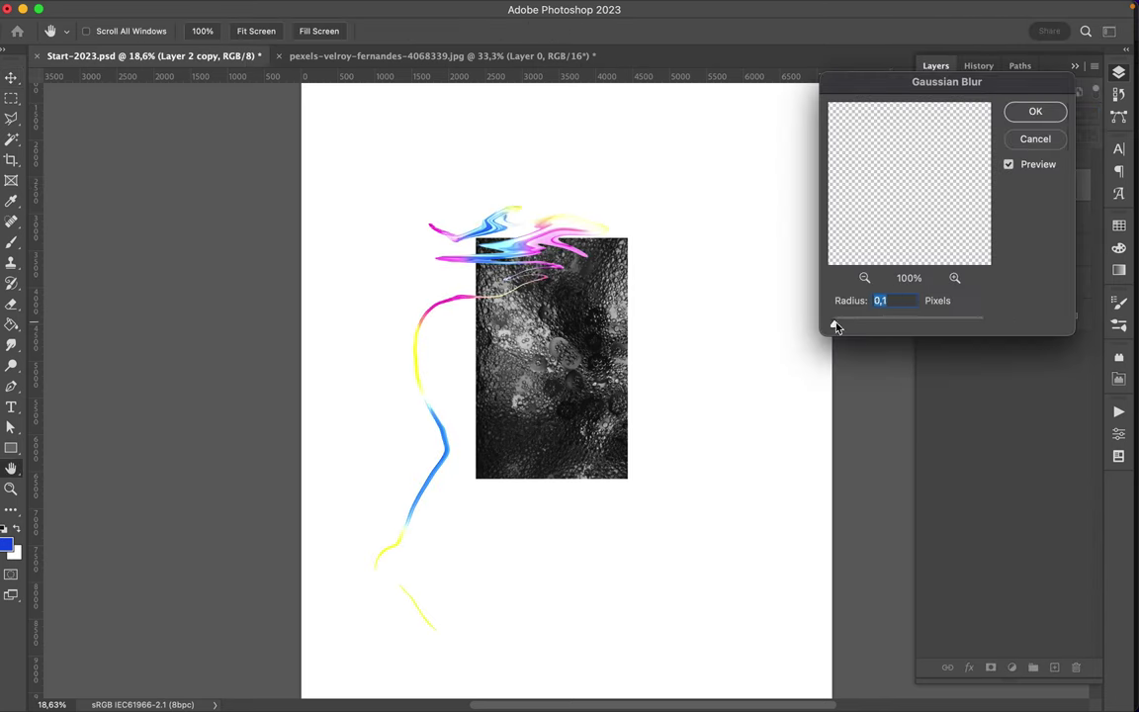
key(Return)
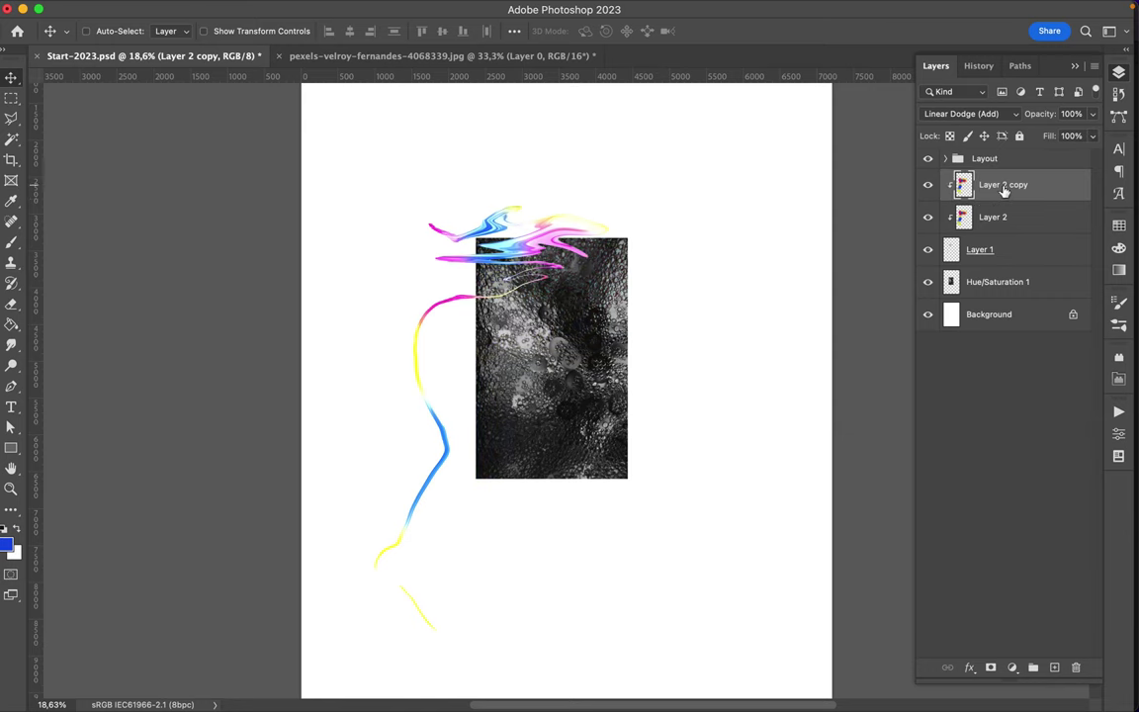
click(997, 281)
drag(591, 321, 636, 382)
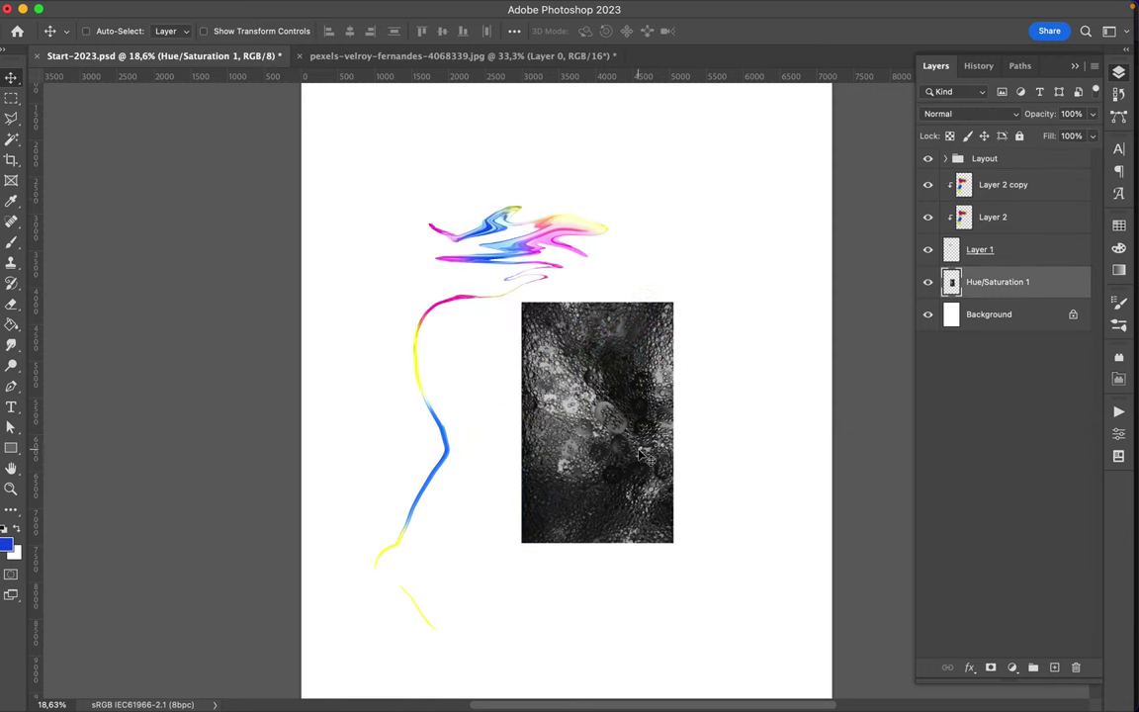
- Duplicate the grayscale texture, Liquify it into a tall elongated shape and shrink it slightly
key(ctrl+j)
key(ctrl+shift+x)
mouse_move(428, 196)
mouse_down()
mouse_move(382, 267)
mouse_move(401, 615)
mouse_move(382, 533)
mouse_up()
mouse_move(455, 348)
mouse_down()
mouse_move(483, 186)
mouse_move(369, 437)
mouse_move(482, 483)
mouse_move(405, 124)
mouse_up()
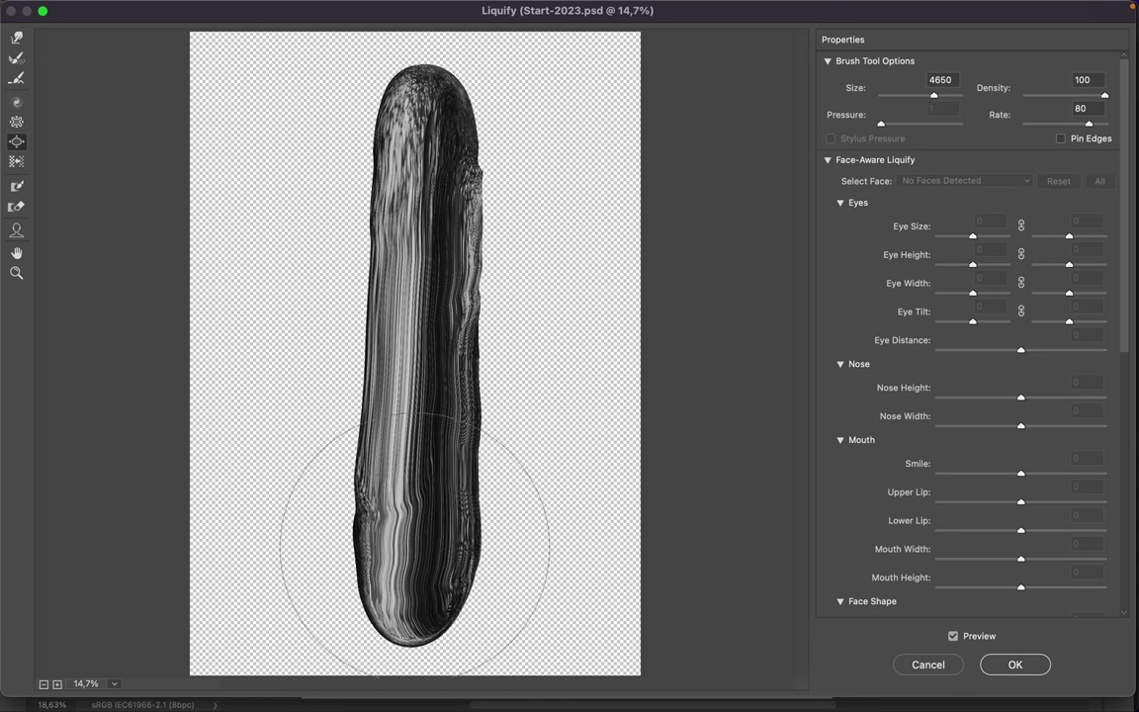
key(Return)
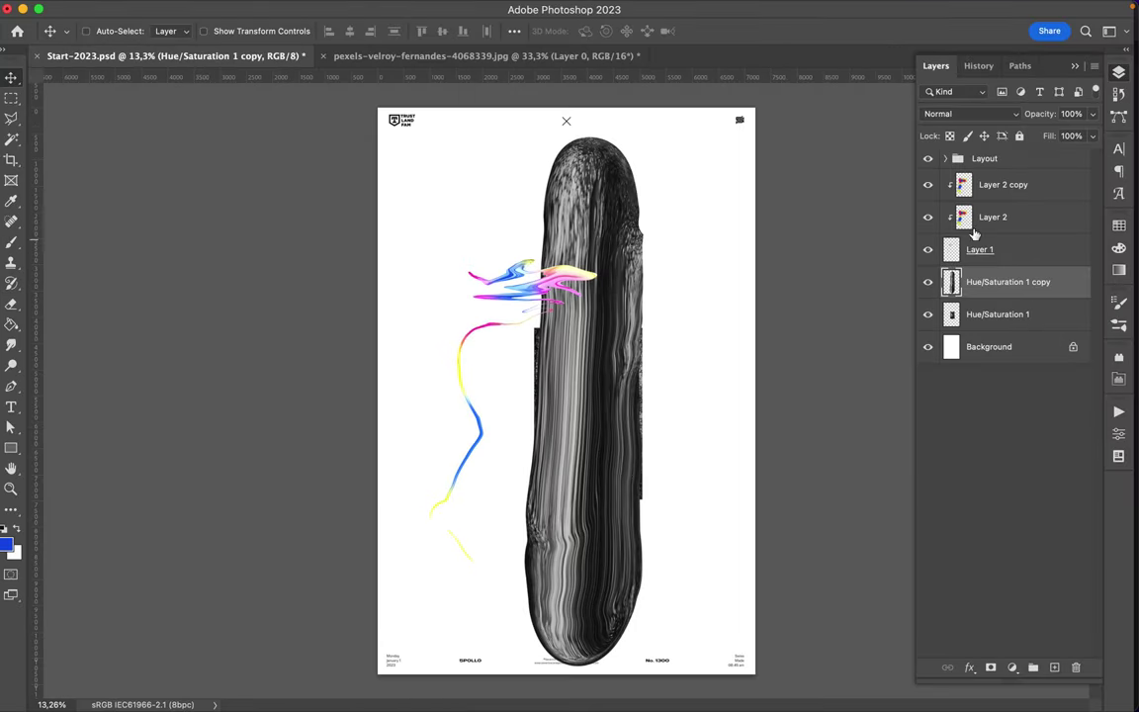
key(ctrl+t)
drag(605, 382, 613, 393)
key(Return)
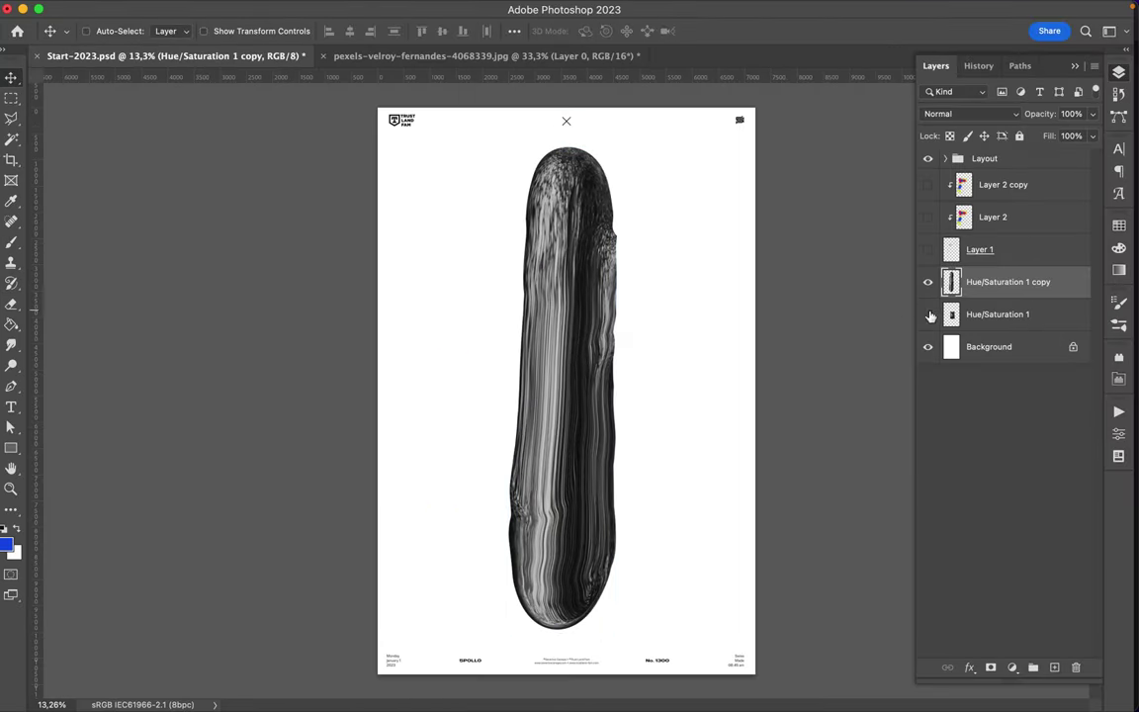
- Cover the tall blob with soft blue, yellow and pink S-shaped strokes
drag(618, 202, 541, 636)
right_click(564, 234)
click(931, 266)
mouse_move(567, 419)
mouse_down()
mouse_move(578, 560)
mouse_move(529, 173)
mouse_move(524, 353)
mouse_move(534, 209)
mouse_up()
drag(480, 564, 503, 610)
drag(648, 212, 653, 326)
click(960, 266)
mouse_move(534, 514)
mouse_down()
mouse_move(598, 628)
mouse_move(652, 538)
mouse_up()
key(v)
key(m)
key(F7)
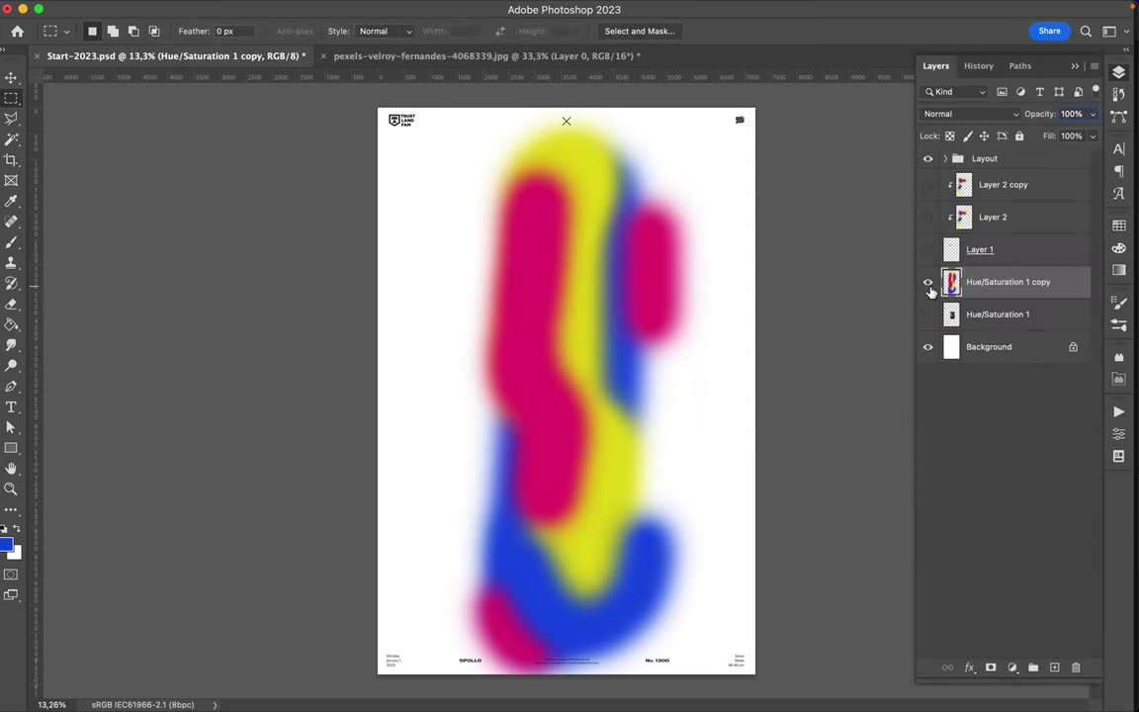
- Paint more blue and yellow strokes over the blob, including thin yellow lines with a 508 px brush
mouse_move(618, 356)
mouse_down()
mouse_move(618, 254)
mouse_move(525, 585)
mouse_up()
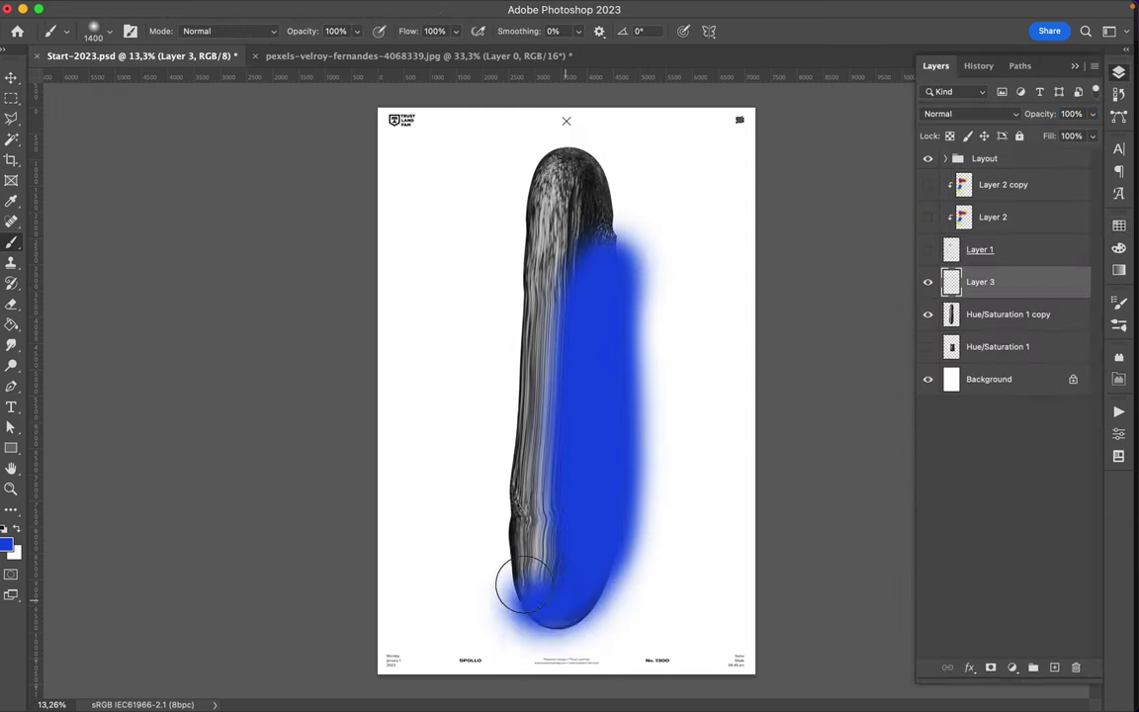
key(F7)
click(931, 266)
mouse_move(569, 158)
mouse_down()
mouse_move(509, 514)
mouse_move(586, 222)
mouse_move(542, 521)
mouse_move(473, 516)
mouse_up()
click(961, 266)
click(960, 266)
mouse_move(516, 198)
mouse_down()
mouse_move(534, 139)
mouse_move(490, 489)
mouse_up()
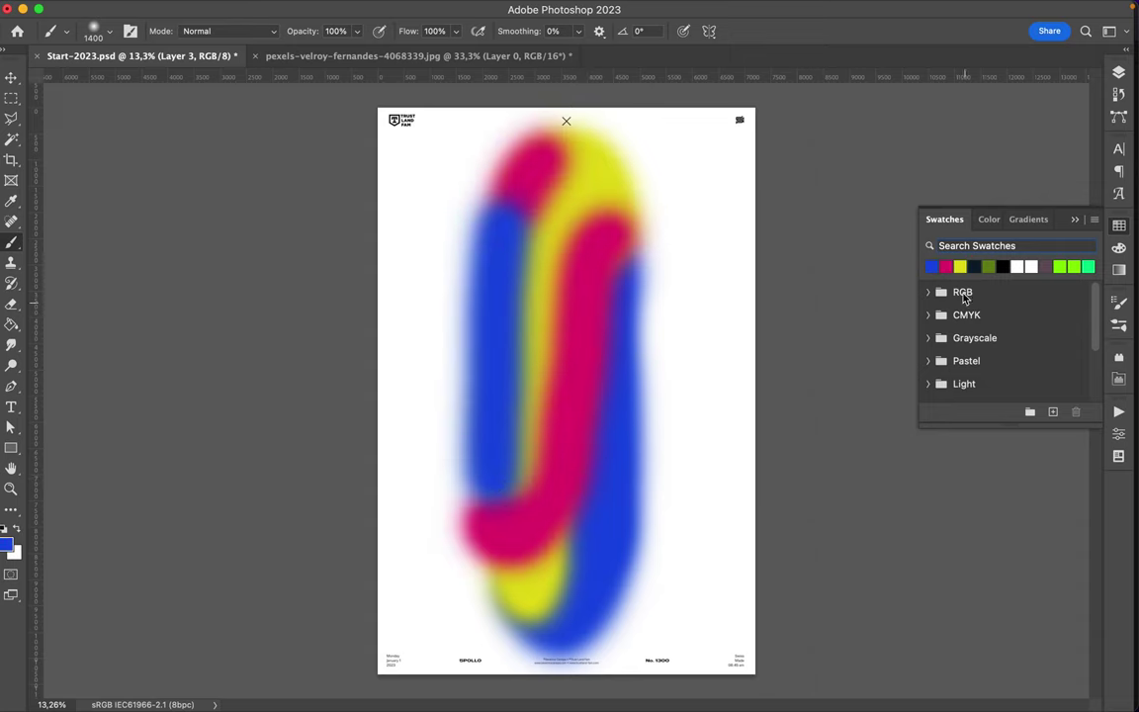
click(960, 266)
click(67, 30)
drag(118, 56, 79, 55)
drag(564, 158, 534, 228)
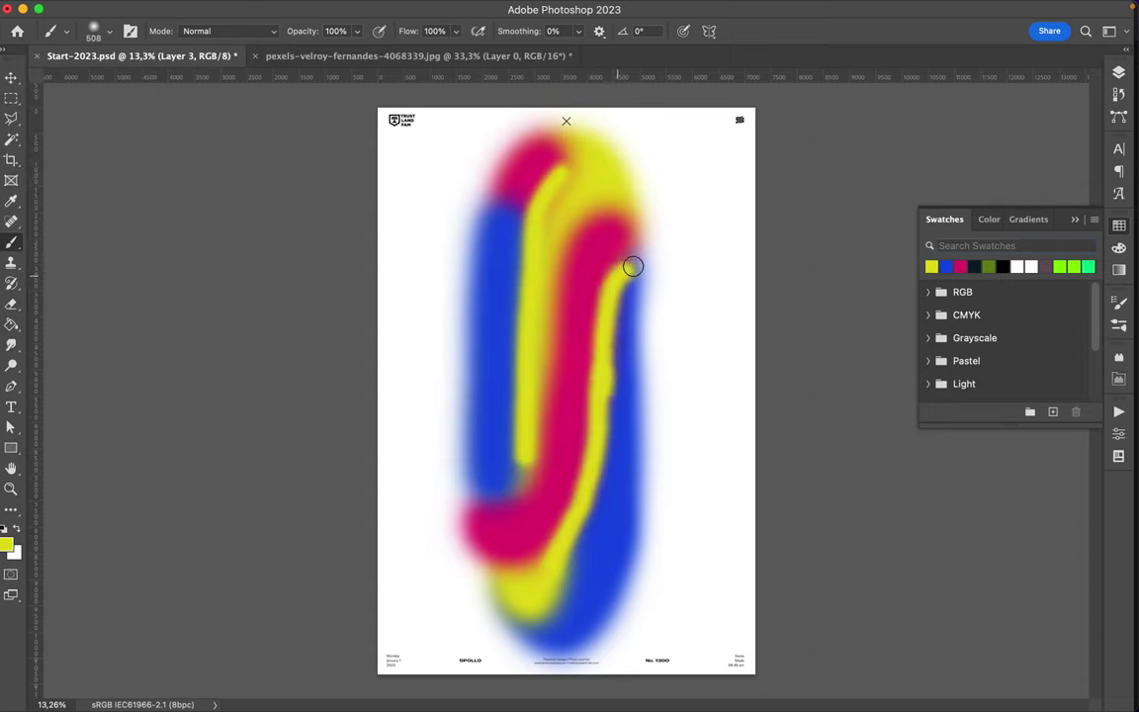
- Clip the paint to the blob in Divide mode and duplicate Layer 3 as Linear Dodge (Add)
key(F7)
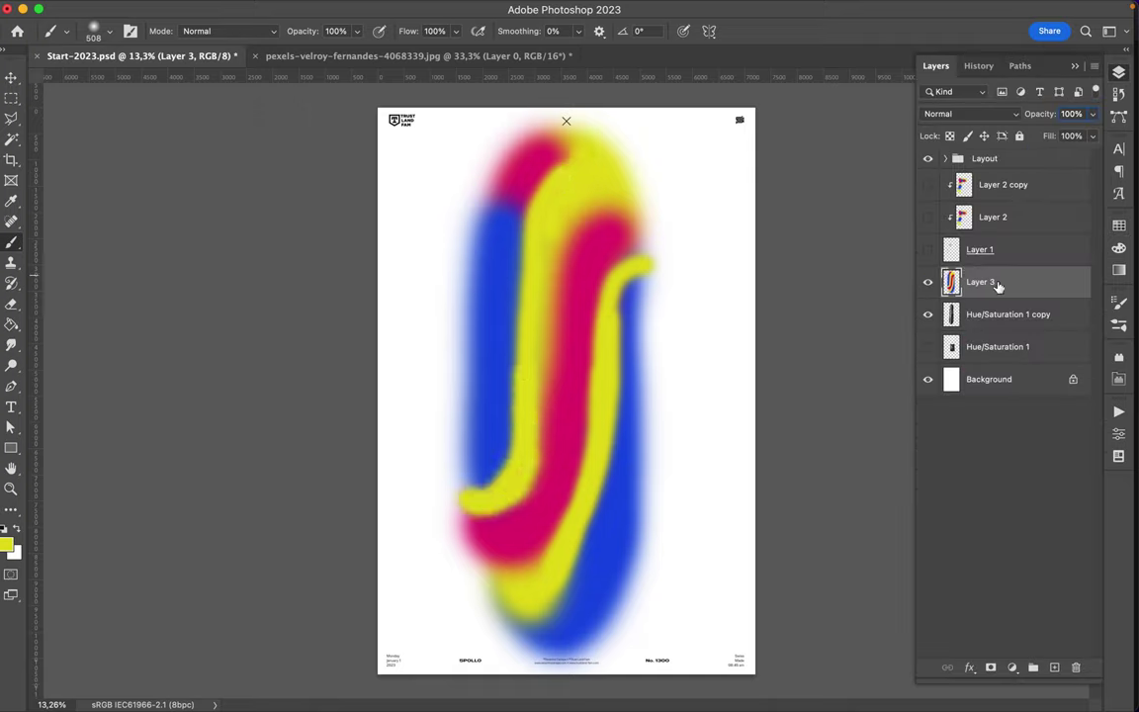
click(928, 182)
click(954, 114)
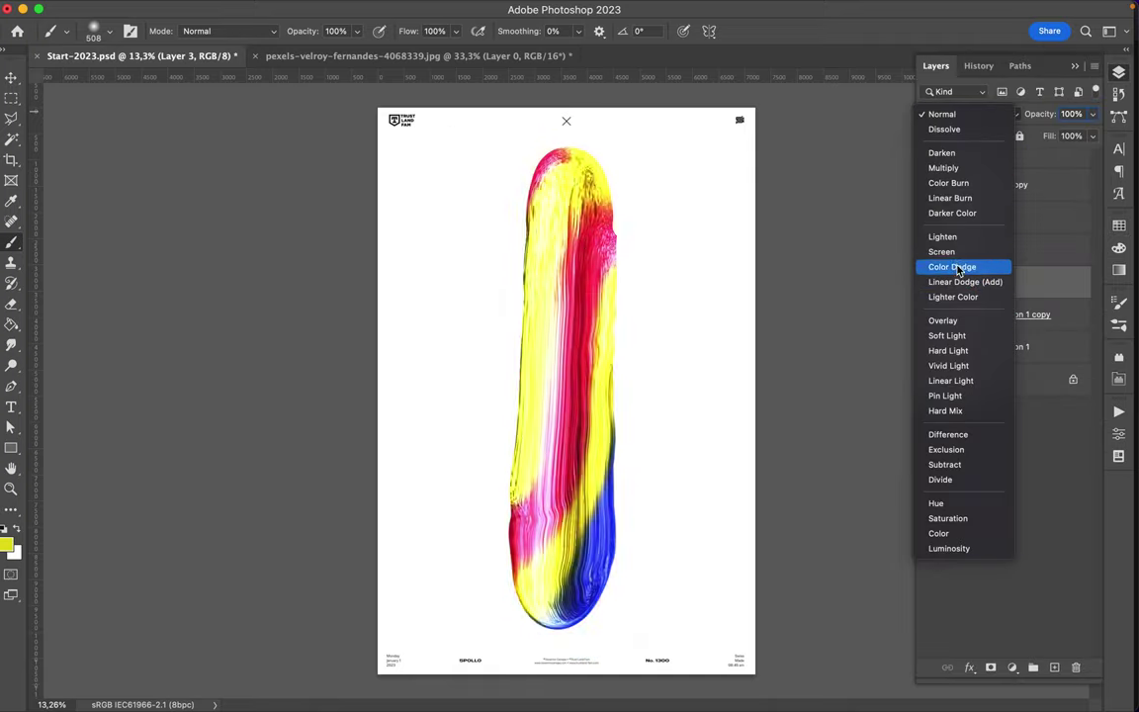
click(940, 480)
key(ctrl+j)
click(958, 114)
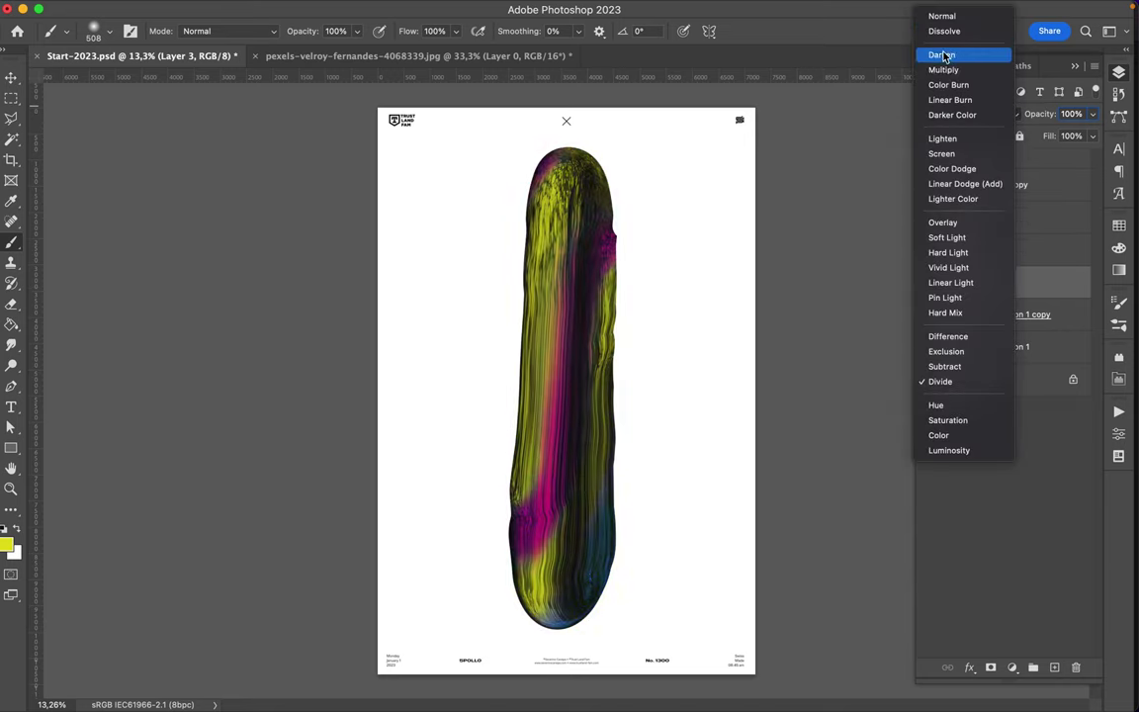
click(944, 221)
click(969, 113)
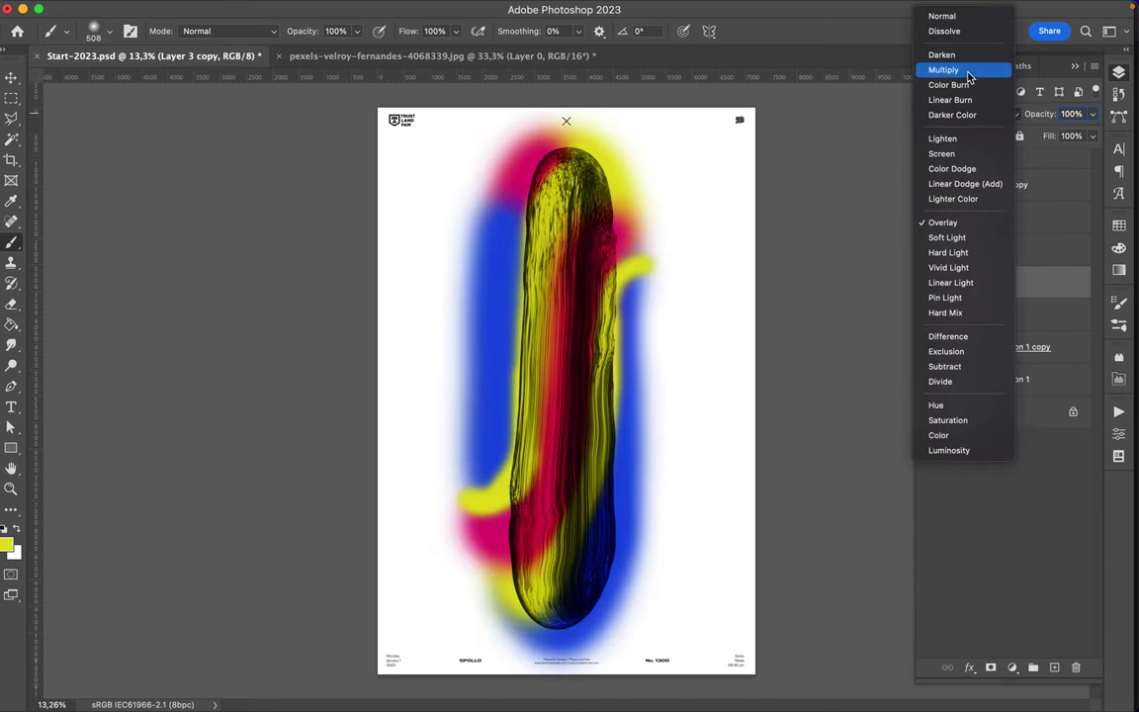
click(979, 183)
- Set Layer 3 copy's fill to 33% and duplicate Hue/Saturation 1 copy above it
drag(1093, 136, 1034, 160)
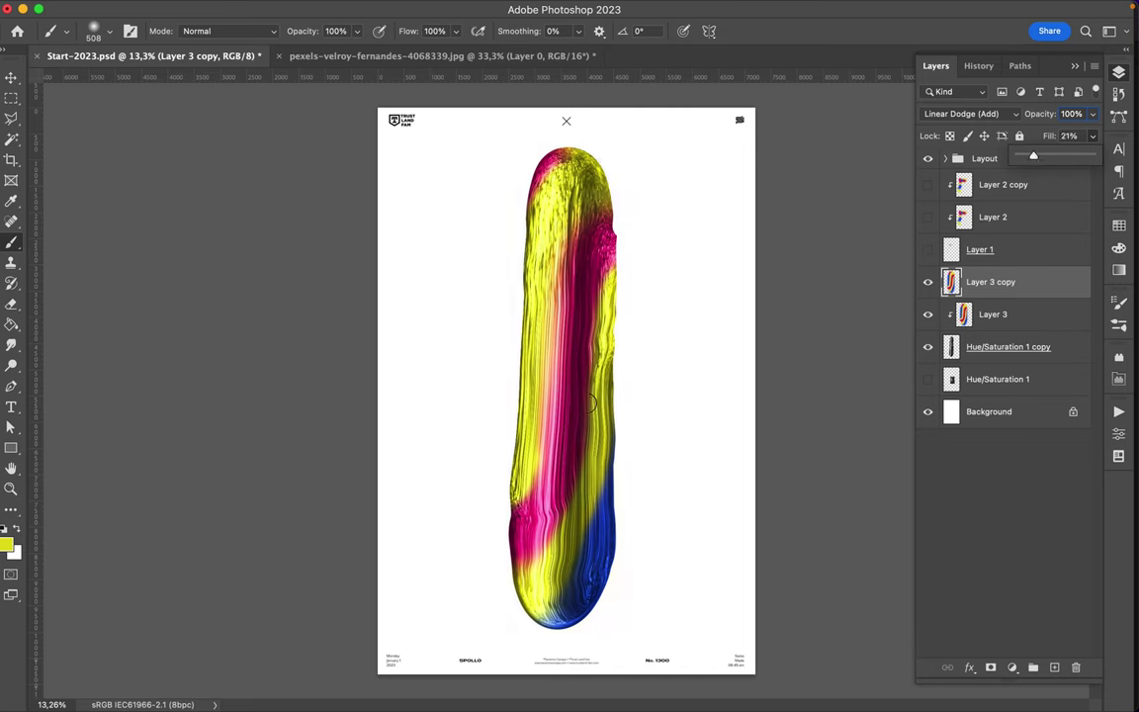
click(369, 8)
click(633, 270)
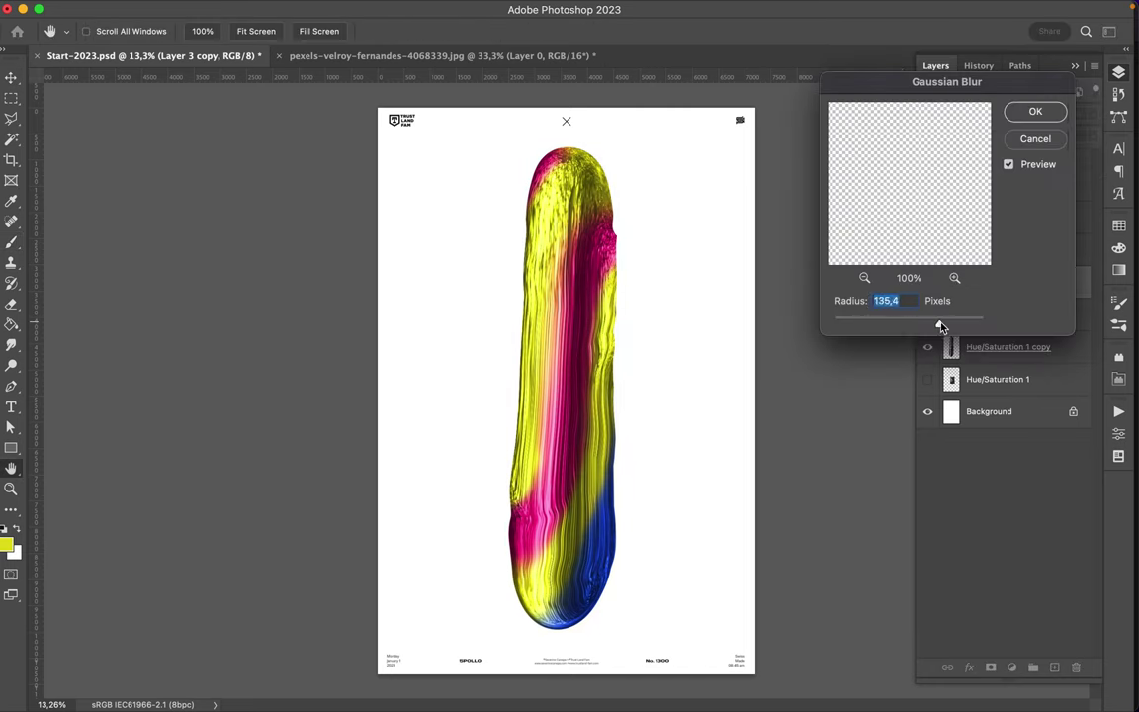
click(1033, 139)
drag(1035, 159, 1043, 162)
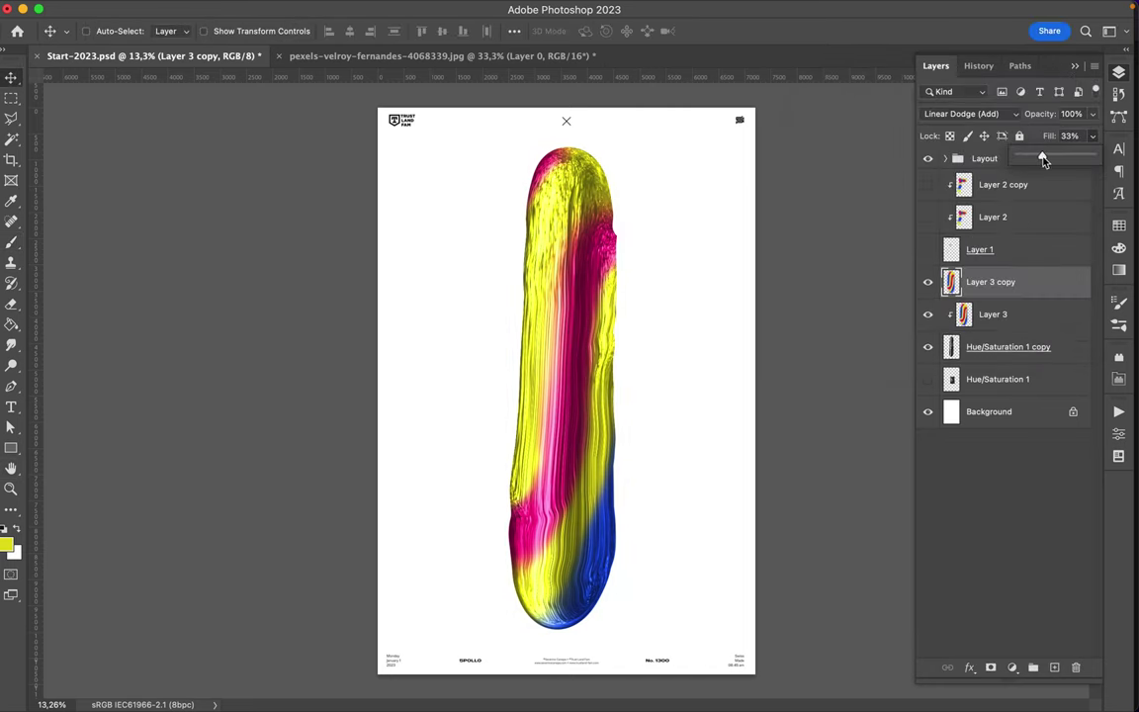
drag(1008, 346, 999, 267)
click(969, 114)
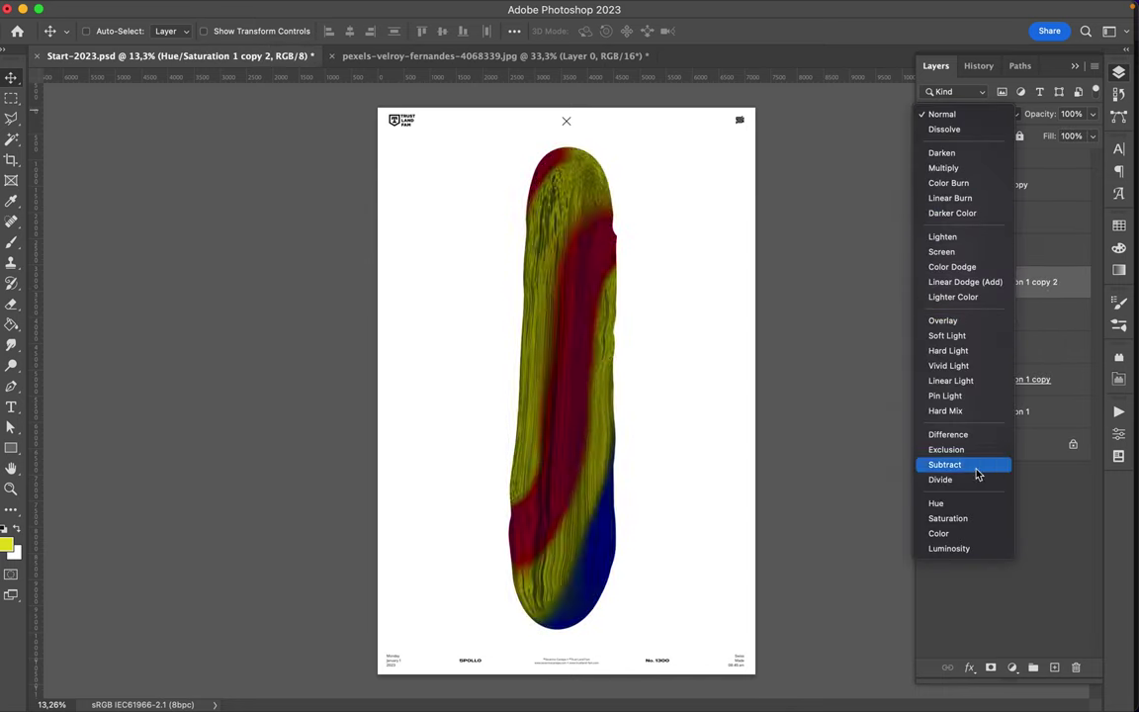
- Set the adjustment copy to Darker Color at 40% fill and duplicate Layer 3 copy as Vivid Light
click(967, 220)
drag(1093, 136, 1050, 163)
alt+drag(997, 323, 997, 277)
click(969, 114)
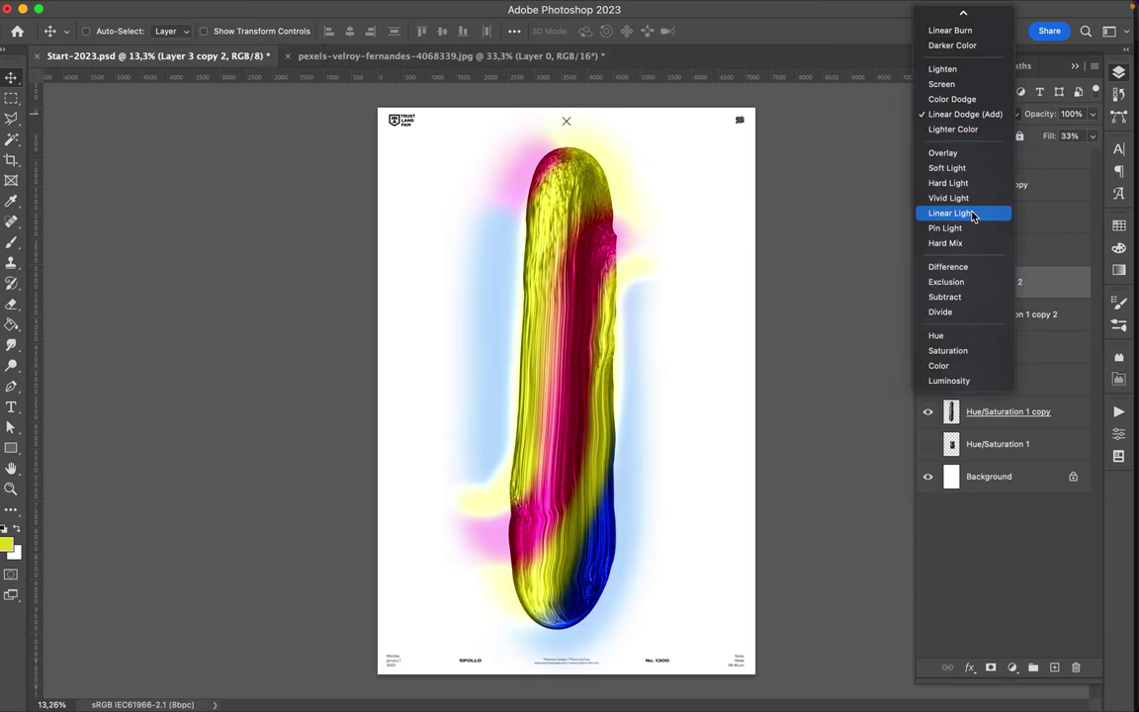
click(949, 210)
click(1012, 668)
- Add a Hue/Saturation adjustment layer that shifts the blob's hue
click(1048, 491)
mouse_move(974, 499)
mouse_down()
mouse_move(885, 500)
mouse_move(1063, 500)
mouse_move(885, 499)
mouse_up()
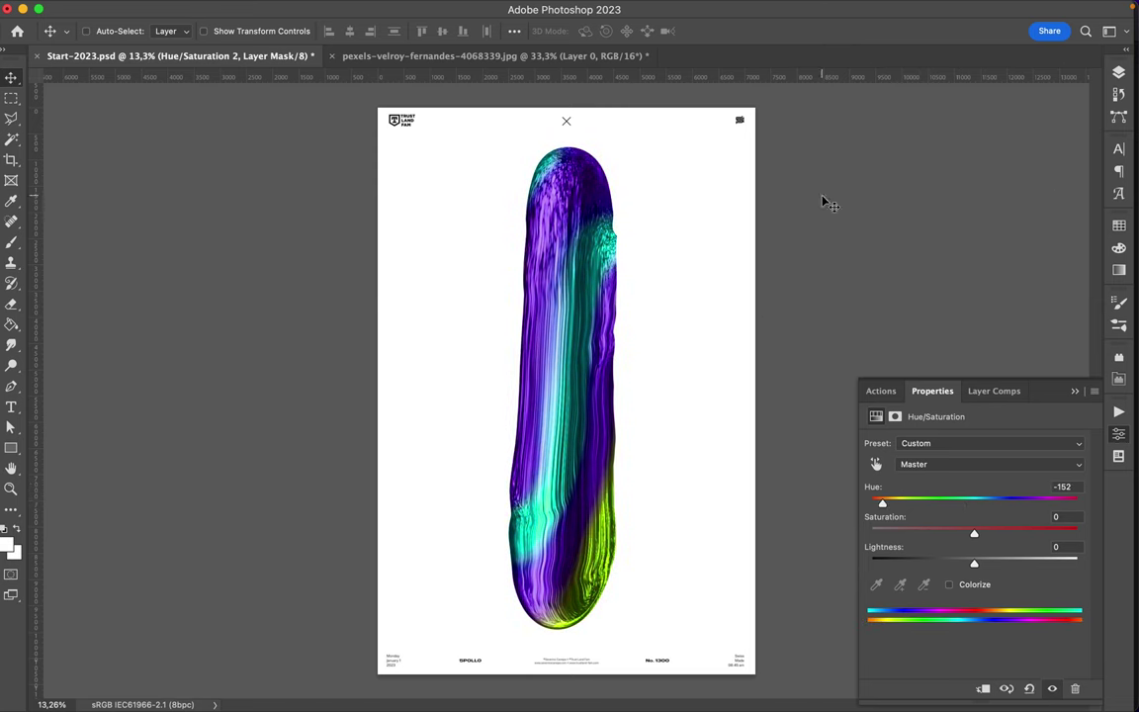
click(1119, 72)
- Paint a blurred white Layer 4 over the blob, set it to Overlay at 54% fill below Layer 3
ctrl+click(1054, 668)
key(b)
click(110, 31)
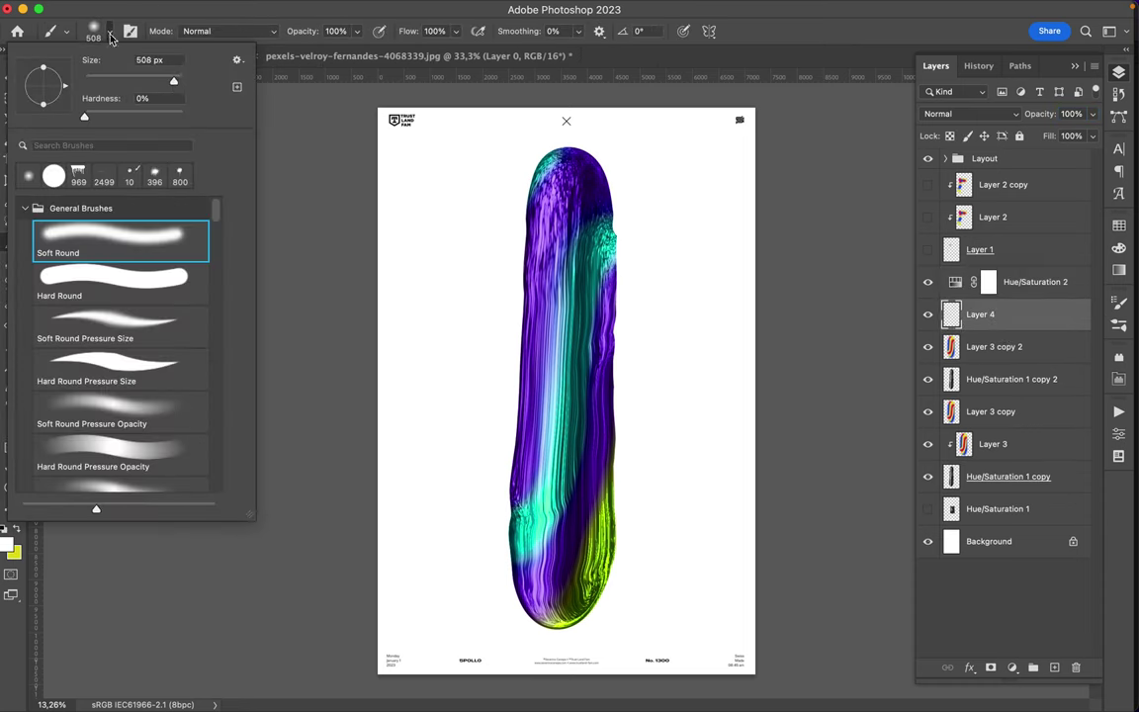
mouse_move(527, 144)
mouse_down()
mouse_move(590, 580)
mouse_move(578, 570)
mouse_up()
click(369, 8)
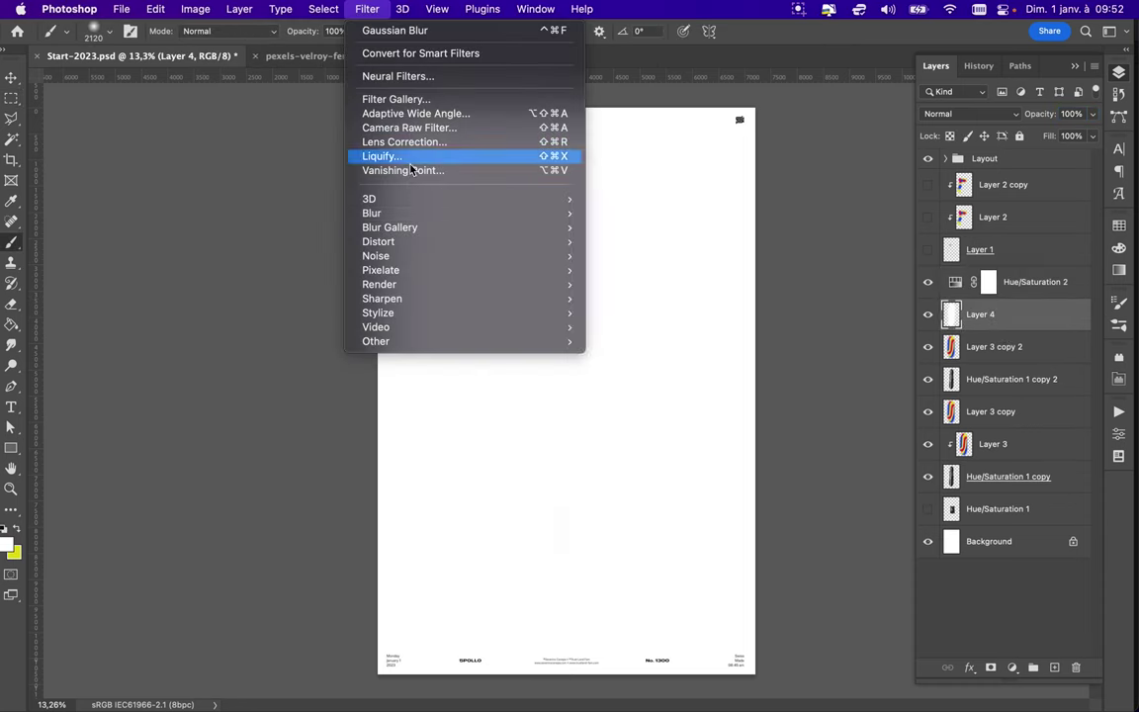
click(564, 245)
click(1031, 110)
click(969, 114)
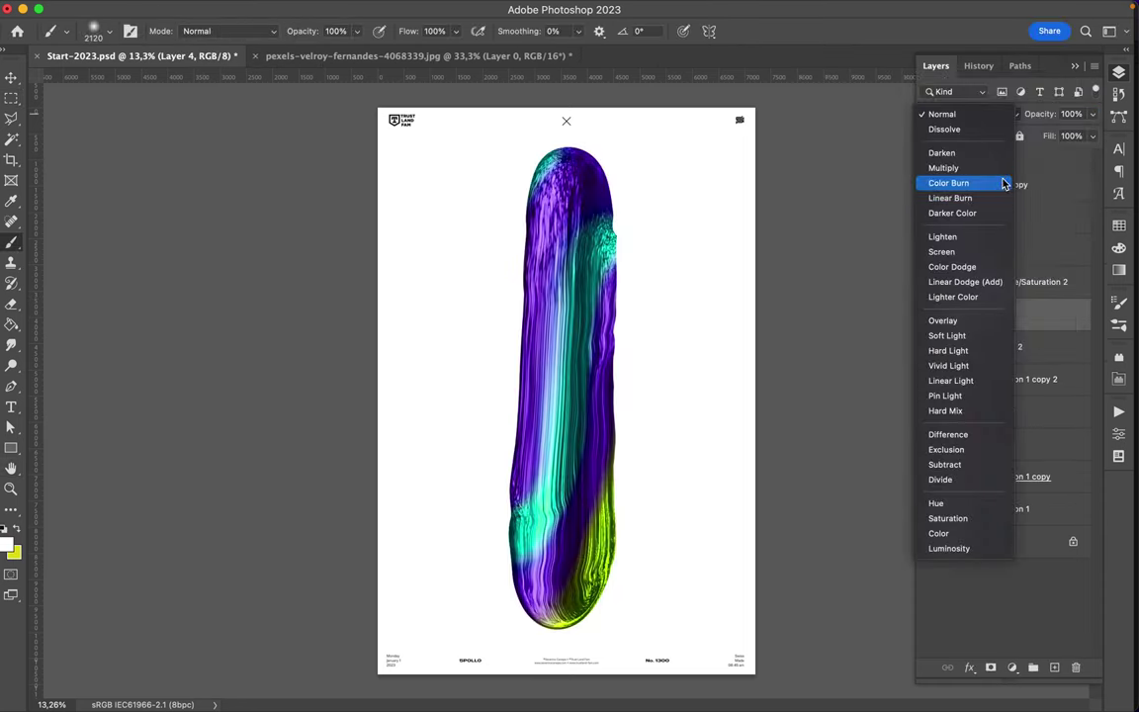
click(989, 318)
drag(1044, 328, 1042, 460)
drag(1095, 142, 1071, 158)
- Set the Hue/Saturation 2 hue shift to -141
key(v)
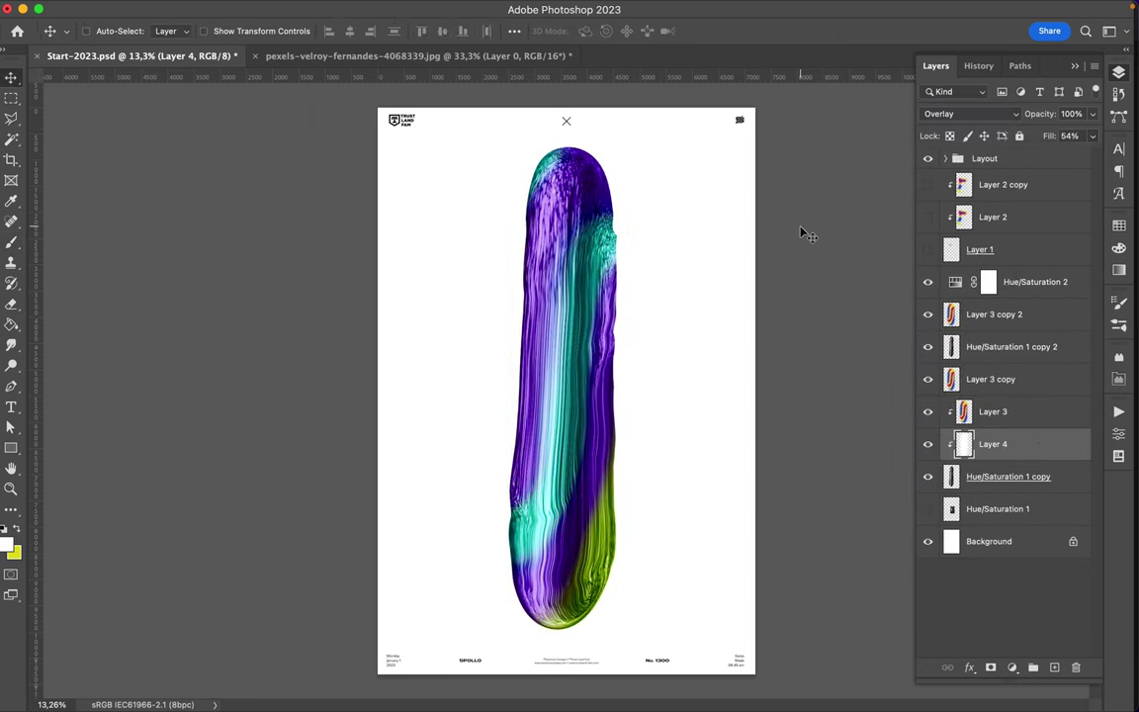
double_click(955, 282)
drag(875, 502, 887, 502)
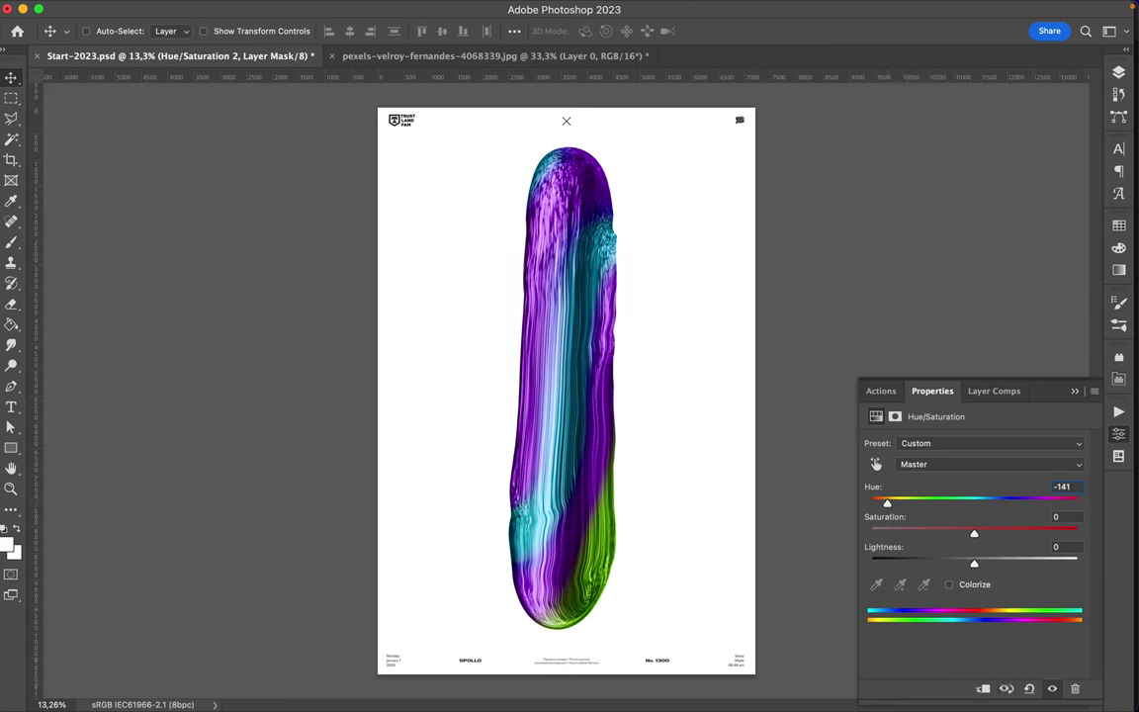
- Add a new empty Layer 5 and set a green foreground colour
click(1118, 73)
key(ctrl+shift+alt+n)
key(b)
click(9, 541)
click(593, 553)
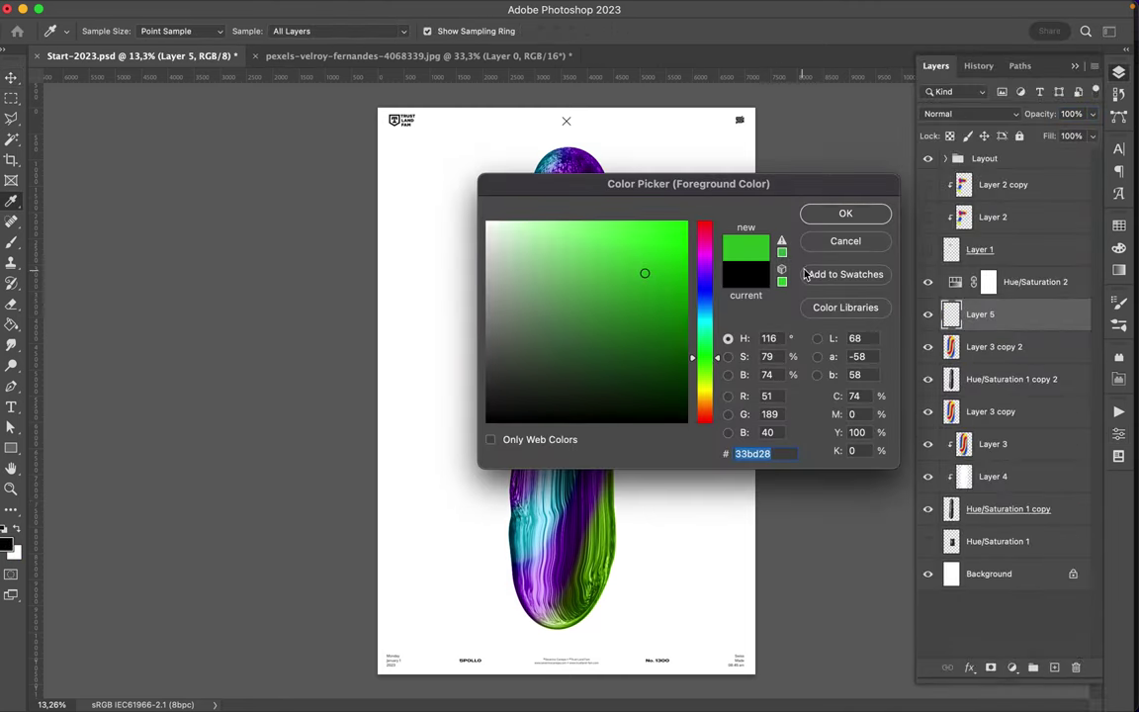
key(Return)
- On Layer 3 copy 2, sample cyan then magenta-red from the blob and load its outline as a selection
key(alt+bracketleft)
click(8, 546)
key(Return)
click(7, 545)
click(615, 273)
key(Return)
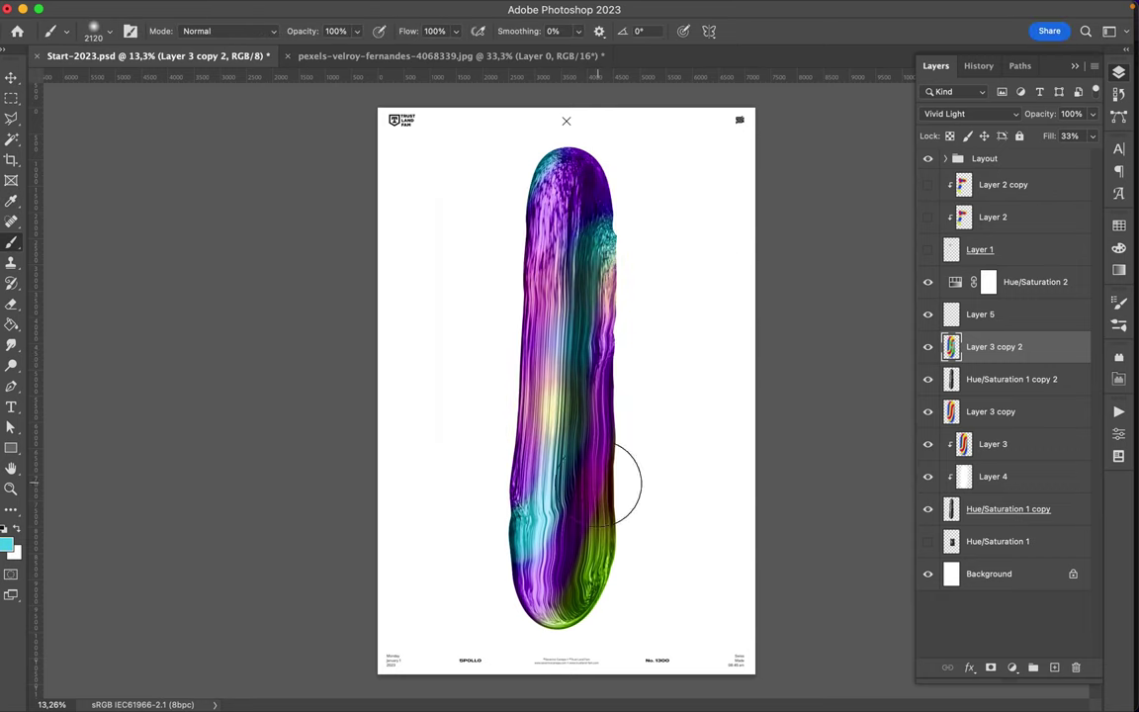
click(7, 545)
click(608, 495)
key(Return)
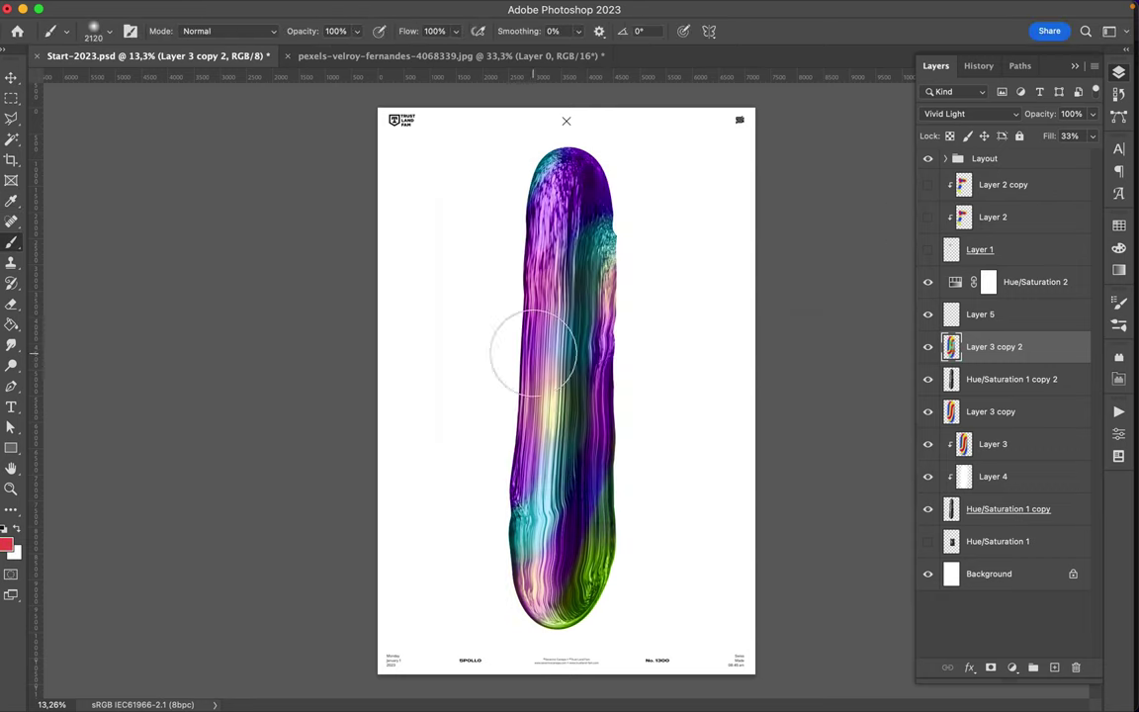
ctrl+click(951, 508)
click(948, 542)
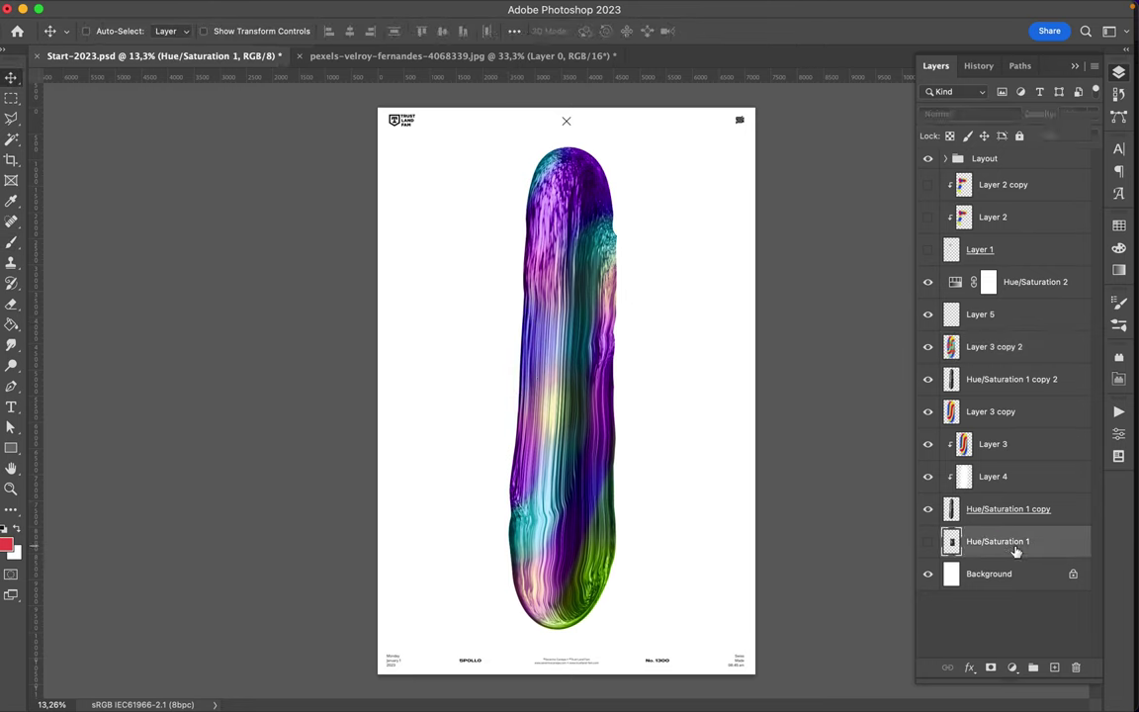
- Fill a new layer with the blob's shape in sampled purple and apply a 318 px Gaussian Blur
key(ctrl+shift+alt+n)
key(b)
alt+click(589, 197)
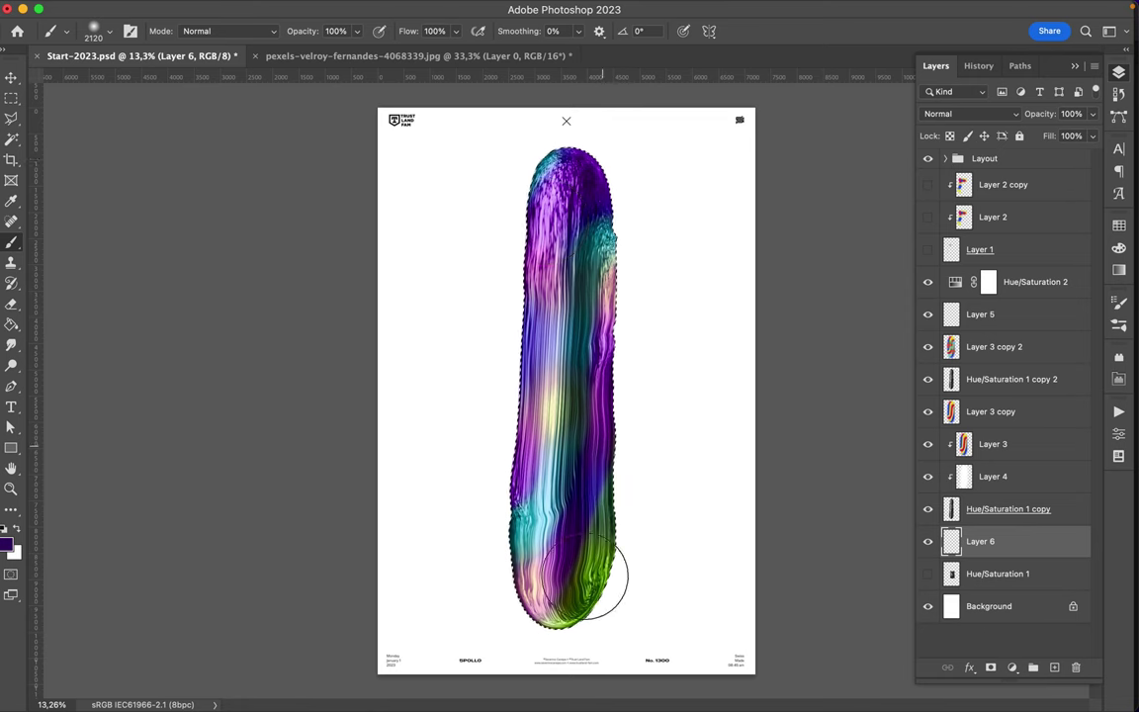
key(alt+BackSpace)
key(v)
click(325, 10)
click(331, 51)
click(369, 10)
click(653, 264)
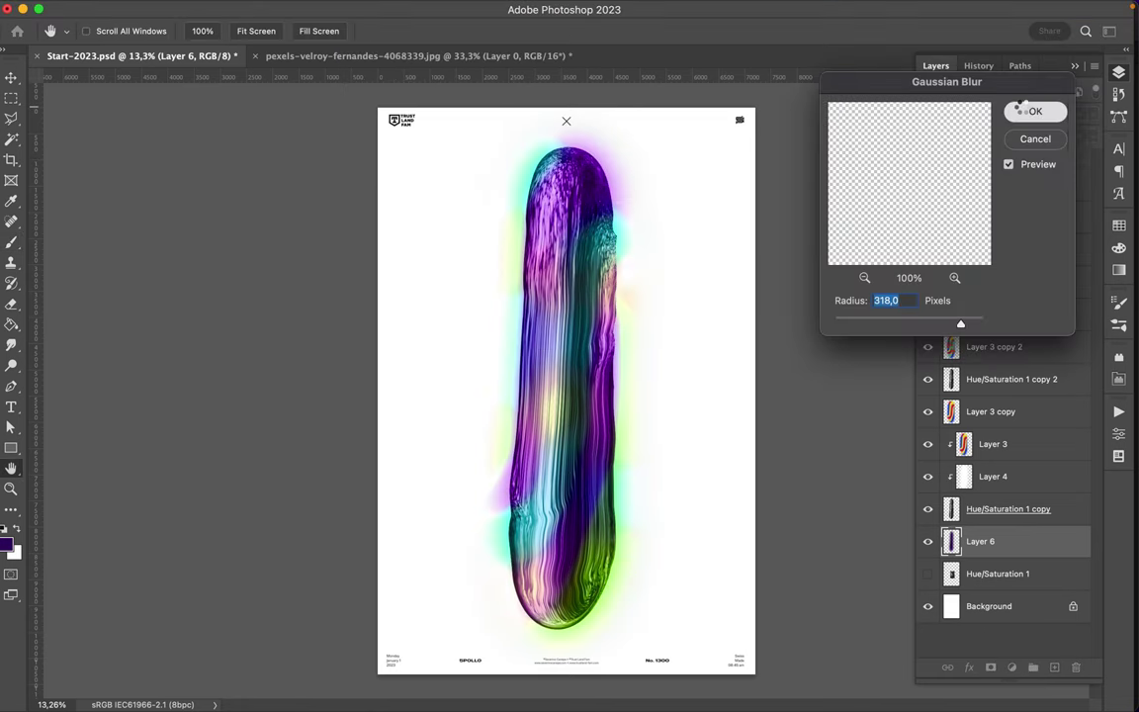
click(1029, 111)
- Group the blob's colour layers into Group 1 and clip Hue/Saturation 2 to it
click(938, 508)
shift+click(939, 287)
key(ctrl+g)
click(946, 280)
drag(989, 301, 988, 281)
click(945, 307)
click(972, 336)
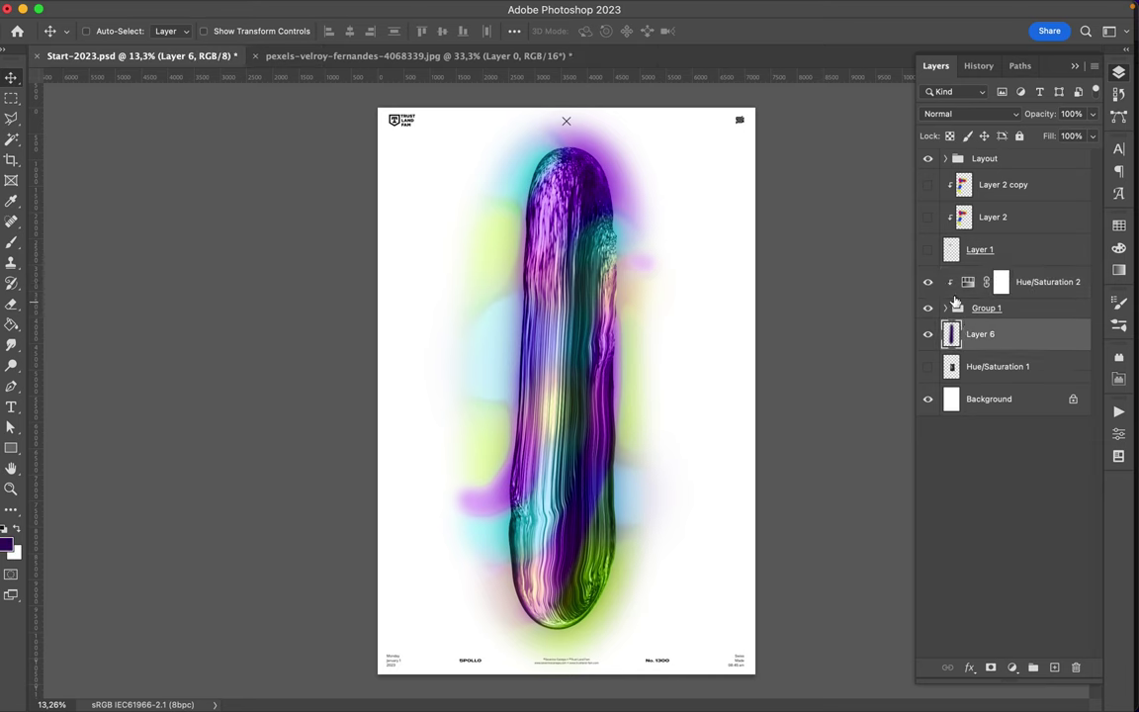
click(946, 158)
click(988, 183)
click(946, 211)
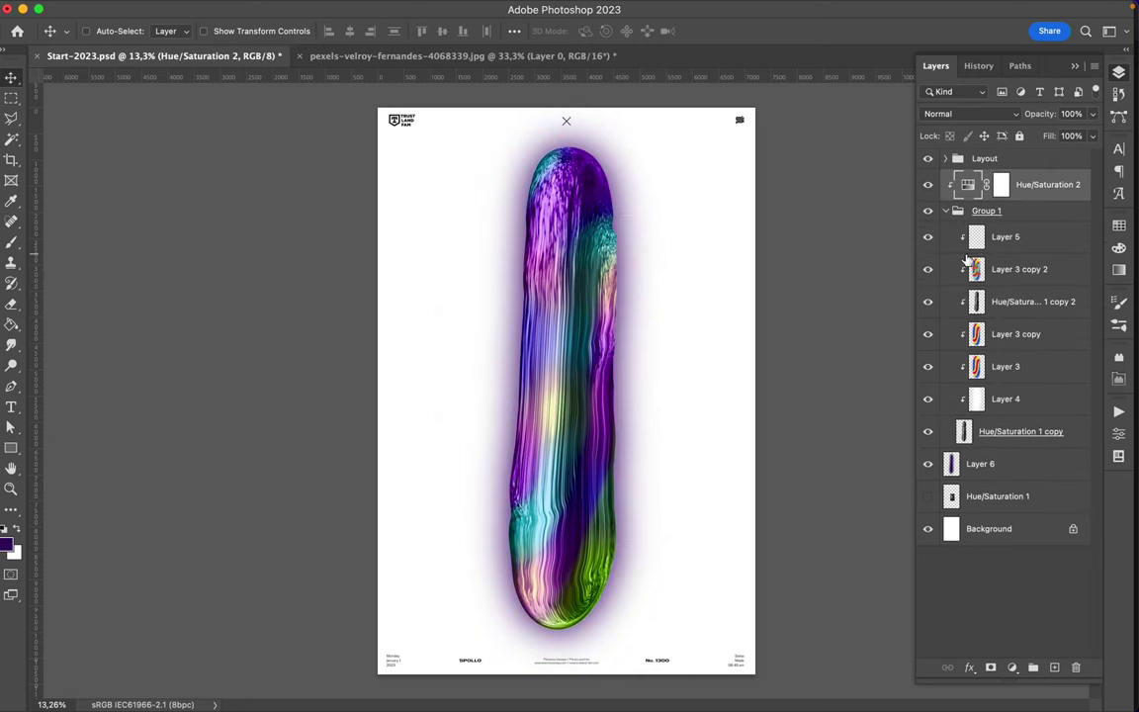
- Warp the Layer 6 glow outward toward the poster's lower left and save the document
click(946, 211)
click(992, 236)
key(ctrl+t)
right_click(602, 309)
click(636, 375)
right_click(524, 369)
click(532, 524)
drag(532, 524, 508, 578)
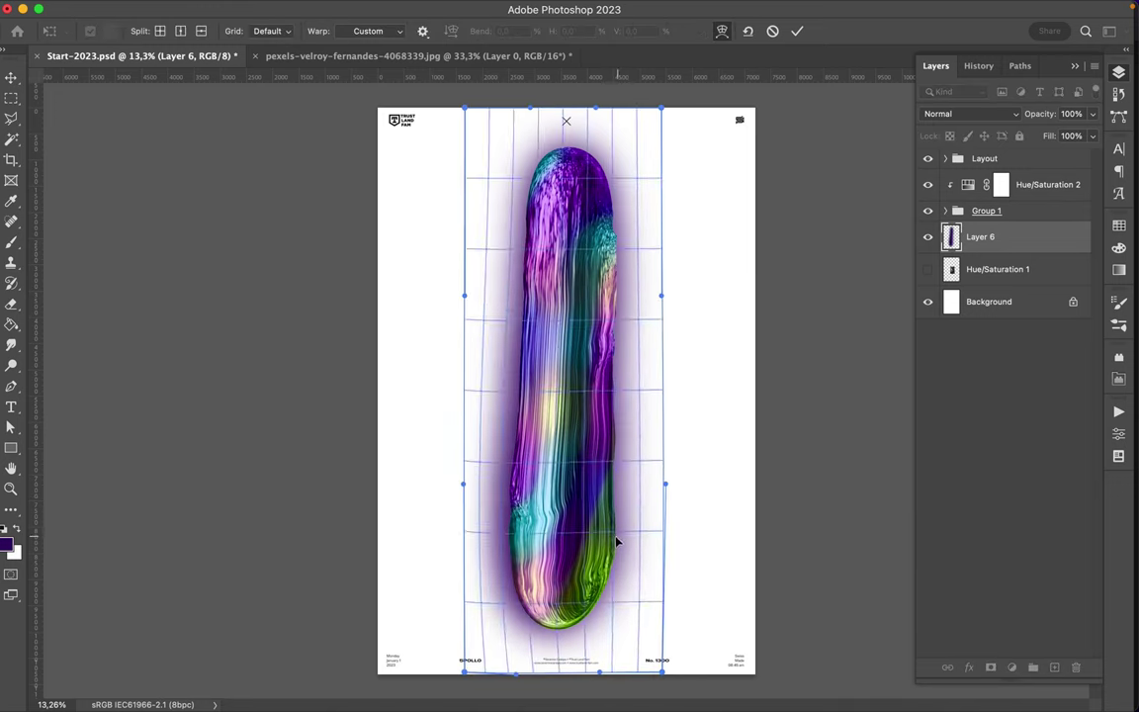
drag(507, 579, 435, 551)
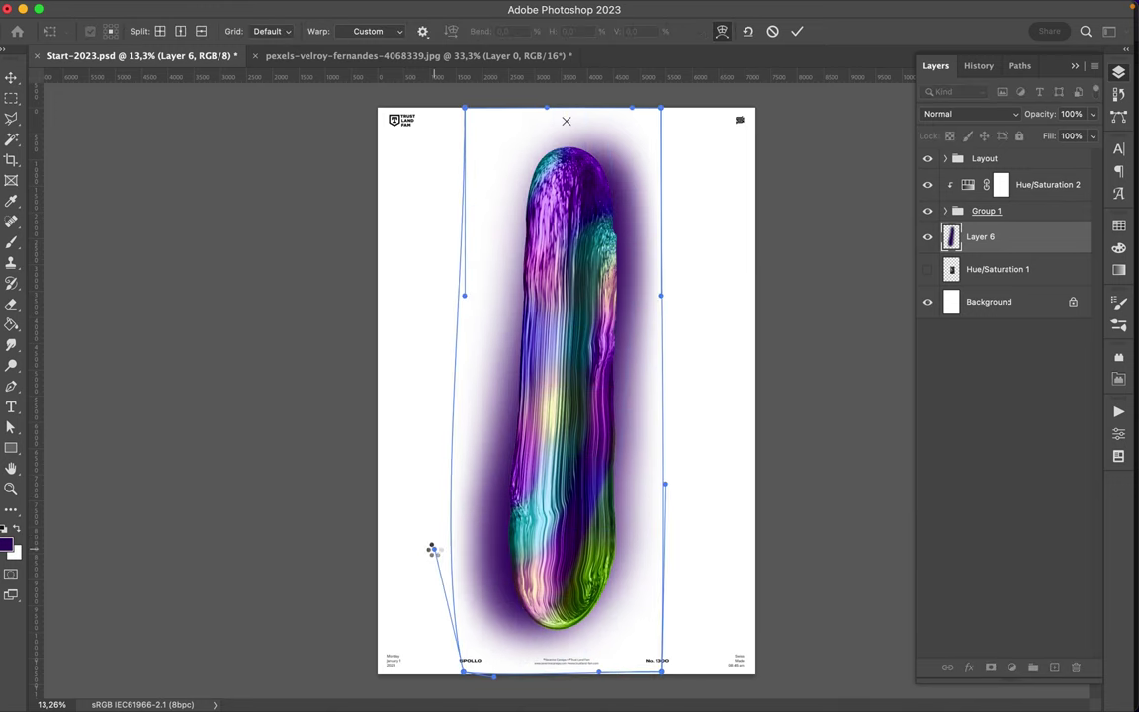
key(Return)
key(ctrl+s)
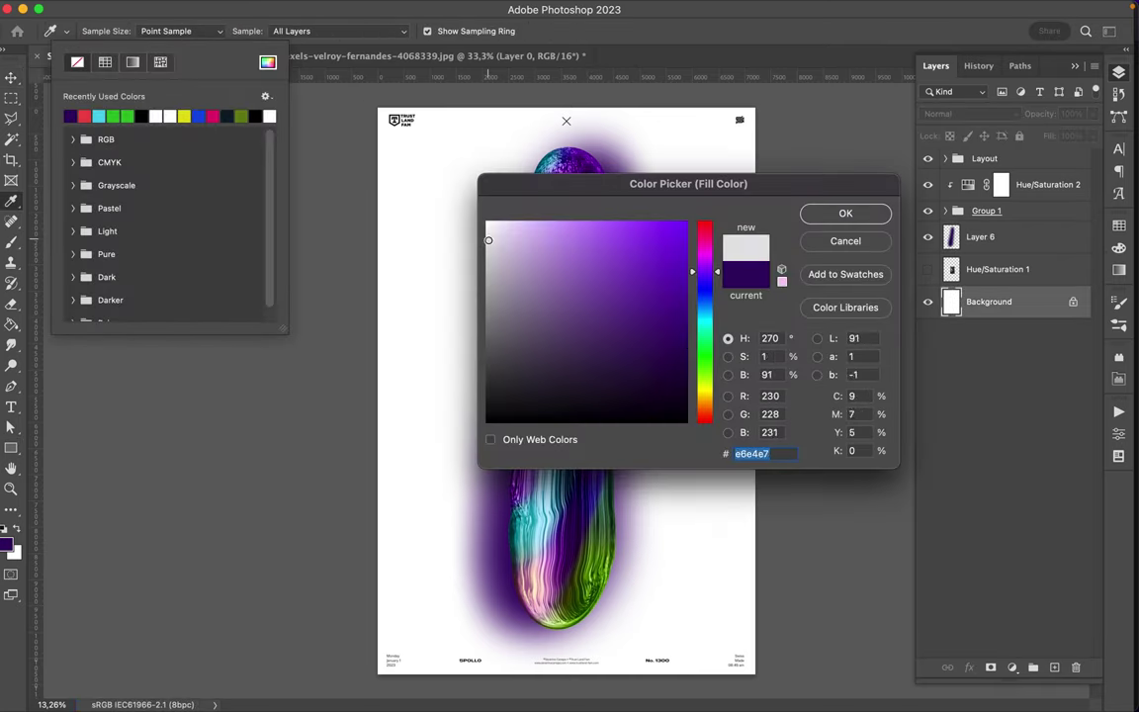
- Draw a light grey (#e6e4e7) rectangle over the poster's left half
key(Return)
drag(378, 107, 566, 677)
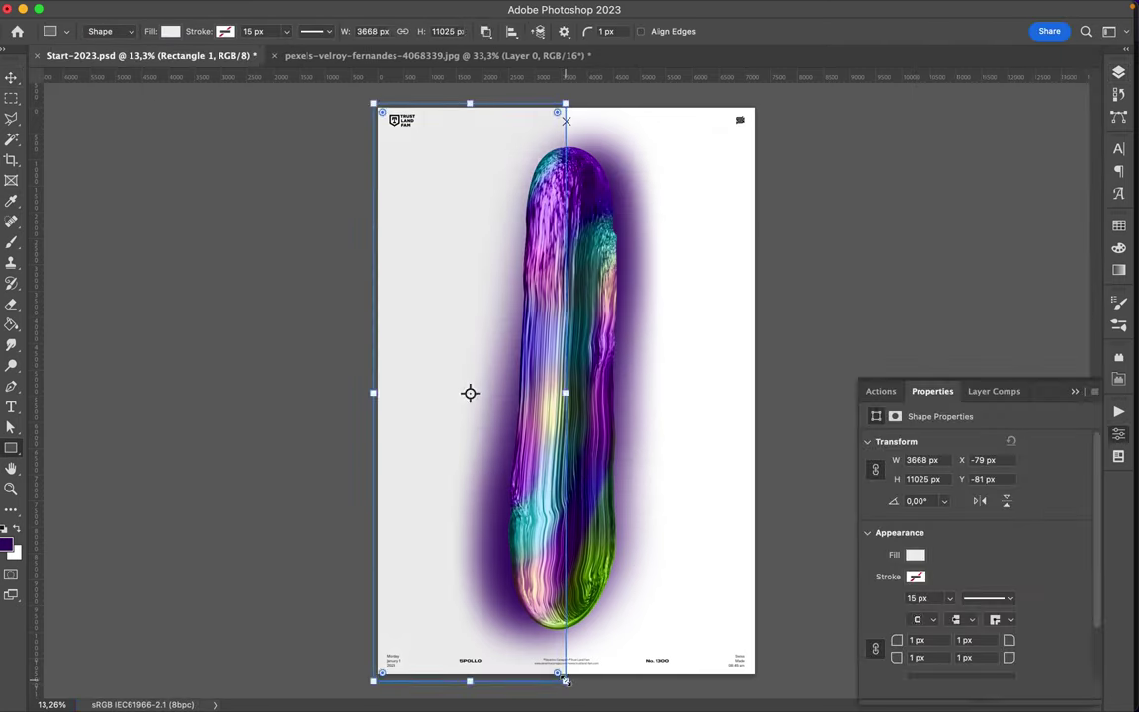
key(v)
scroll(521, 427, up, 10)
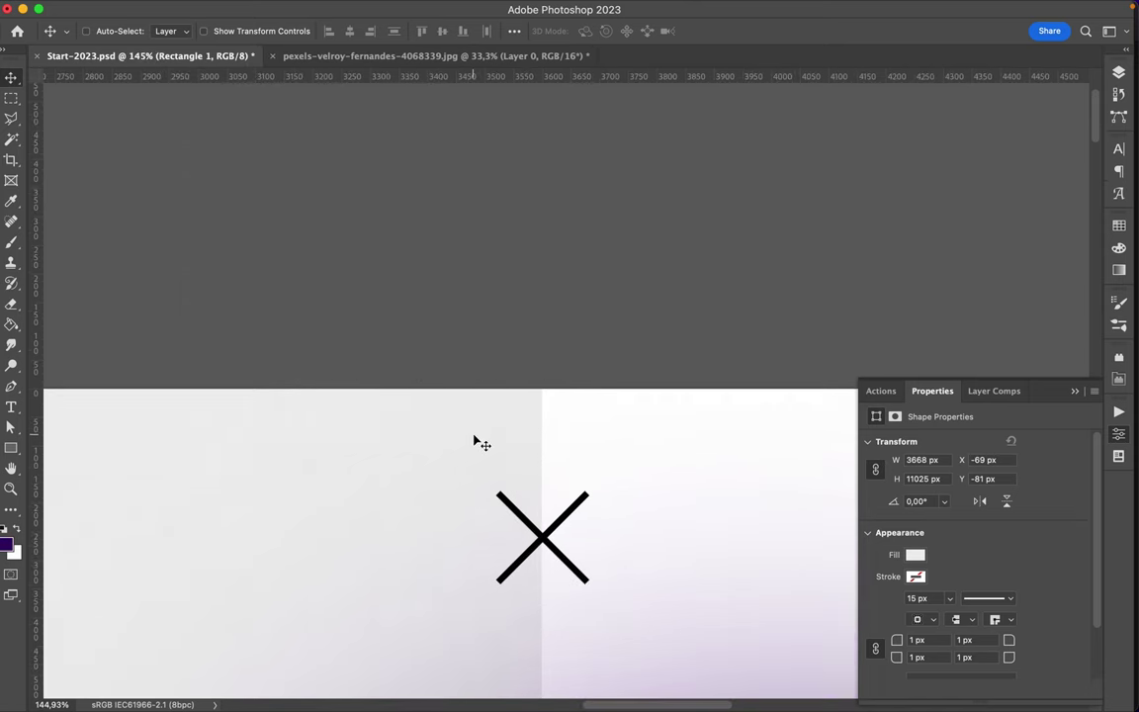
scroll(566, 631, down, 10)
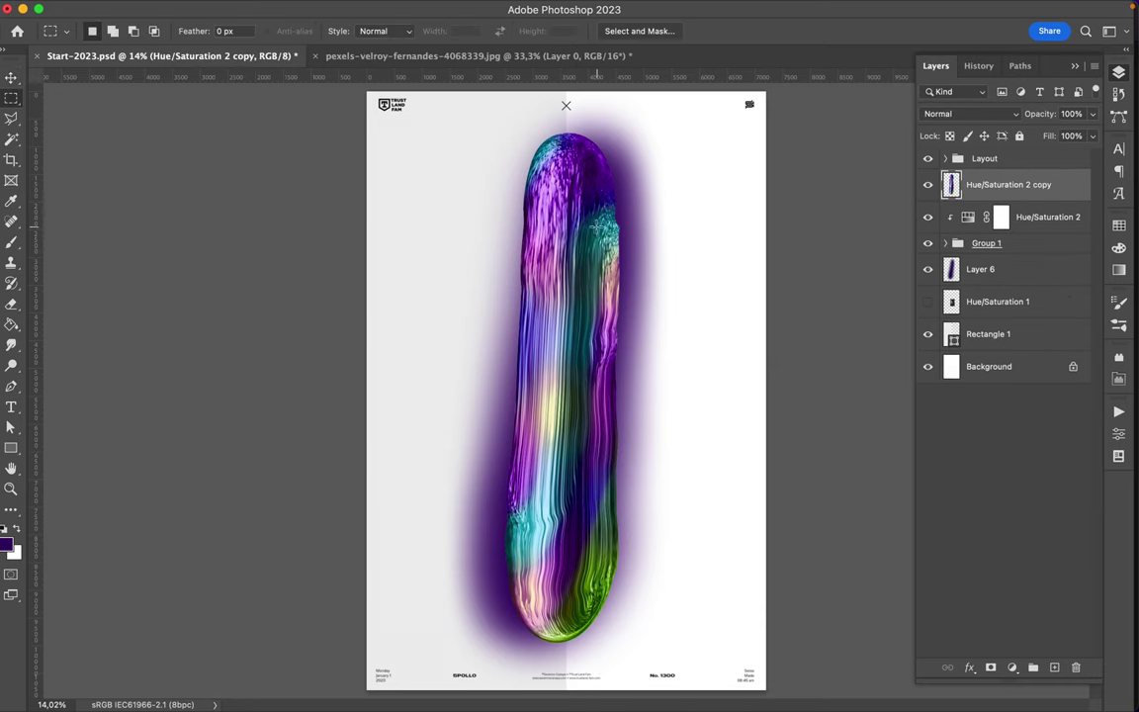
- Copy the selected blob slice to its own layer and move it to the poster's right edge
key(ctrl+j)
key(v)
drag(634, 535, 782, 437)
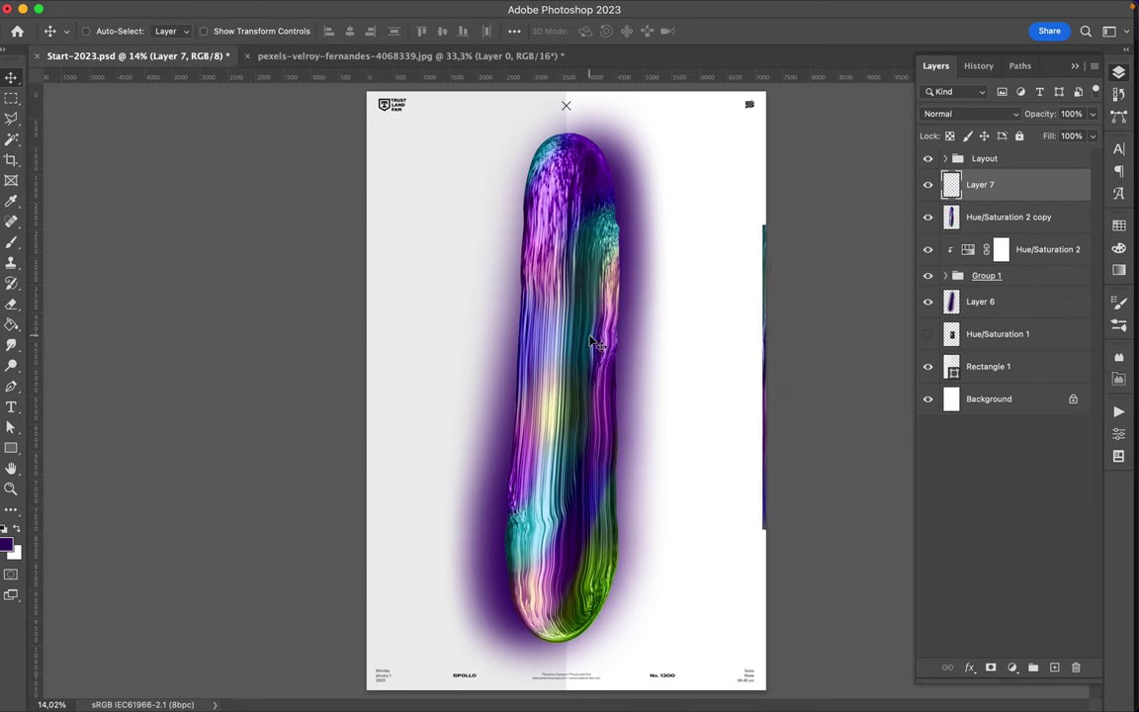
- Paint dust particles around the blob on a new layer using WG Dust Particles brushes
click(65, 30)
click(25, 207)
click(25, 231)
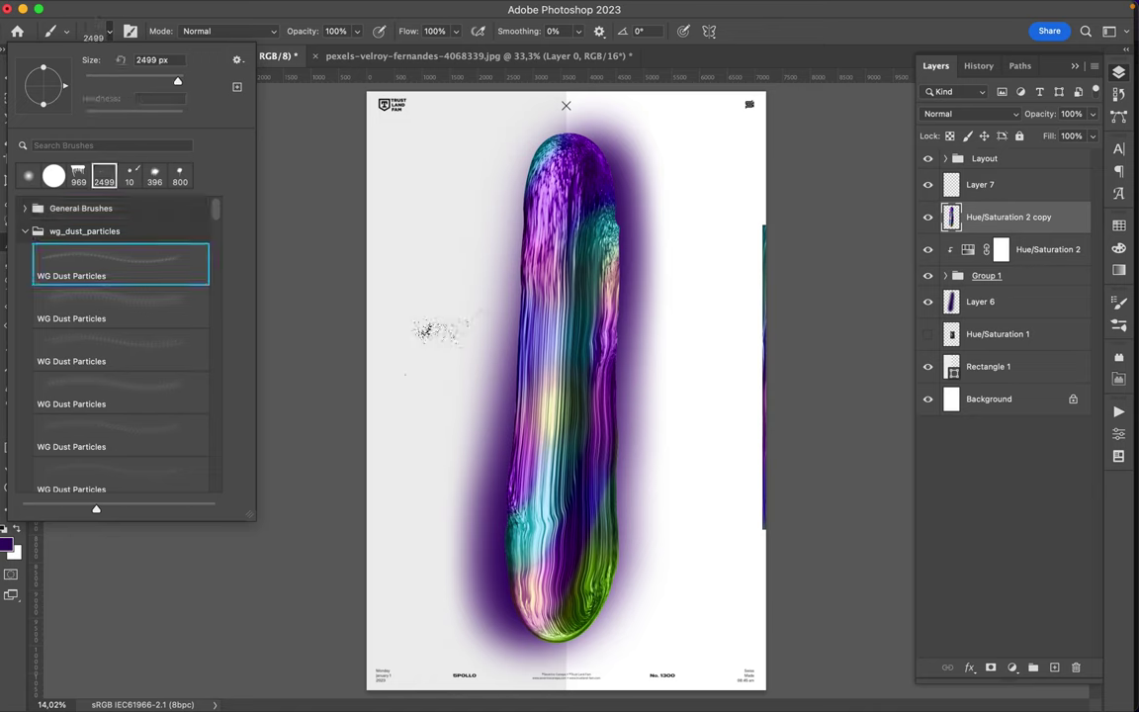
key(Return)
click(999, 301)
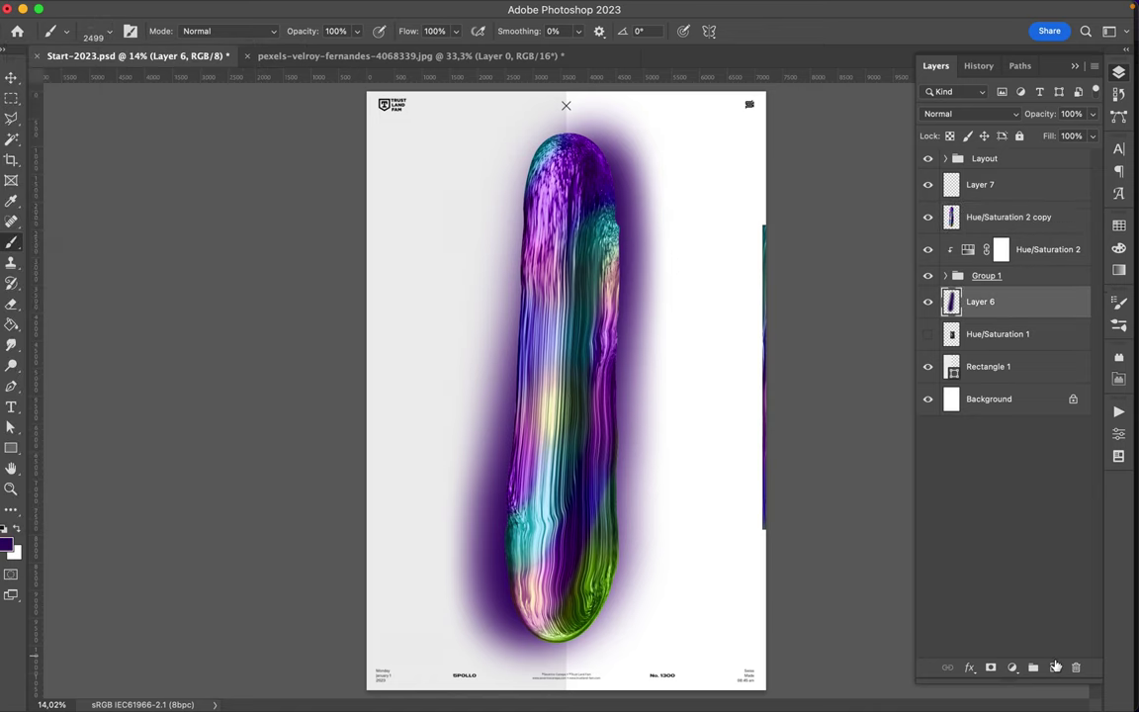
click(66, 30)
double_click(109, 287)
key(b)
key(b)
click(66, 30)
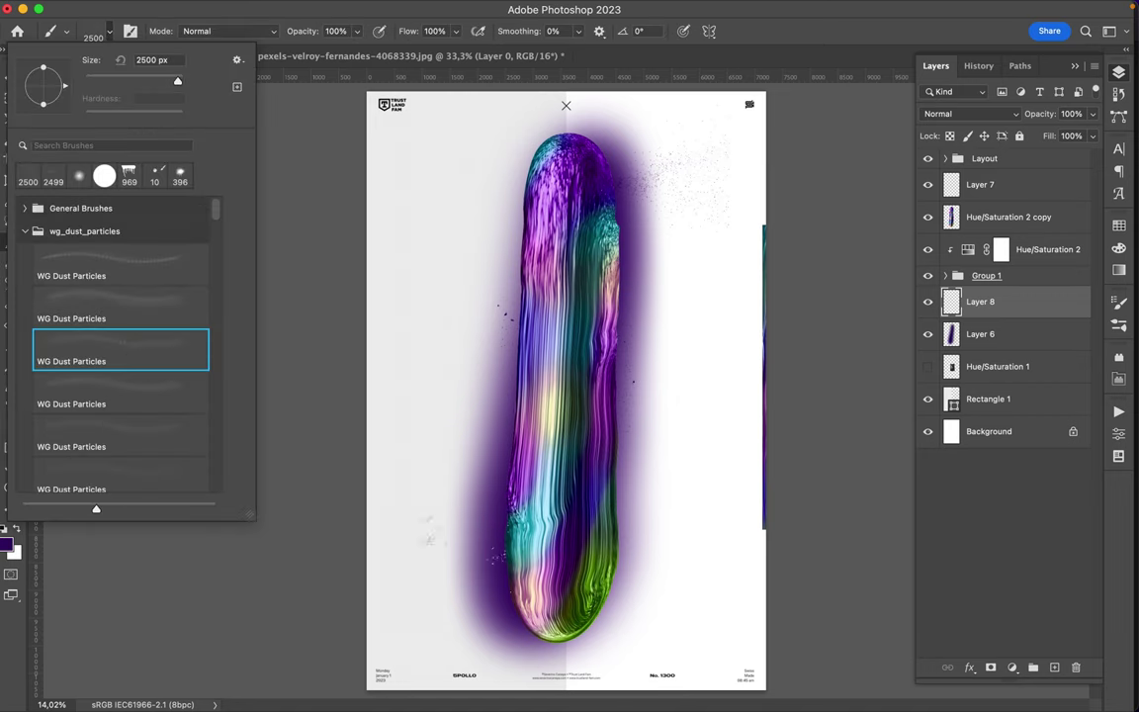
double_click(122, 348)
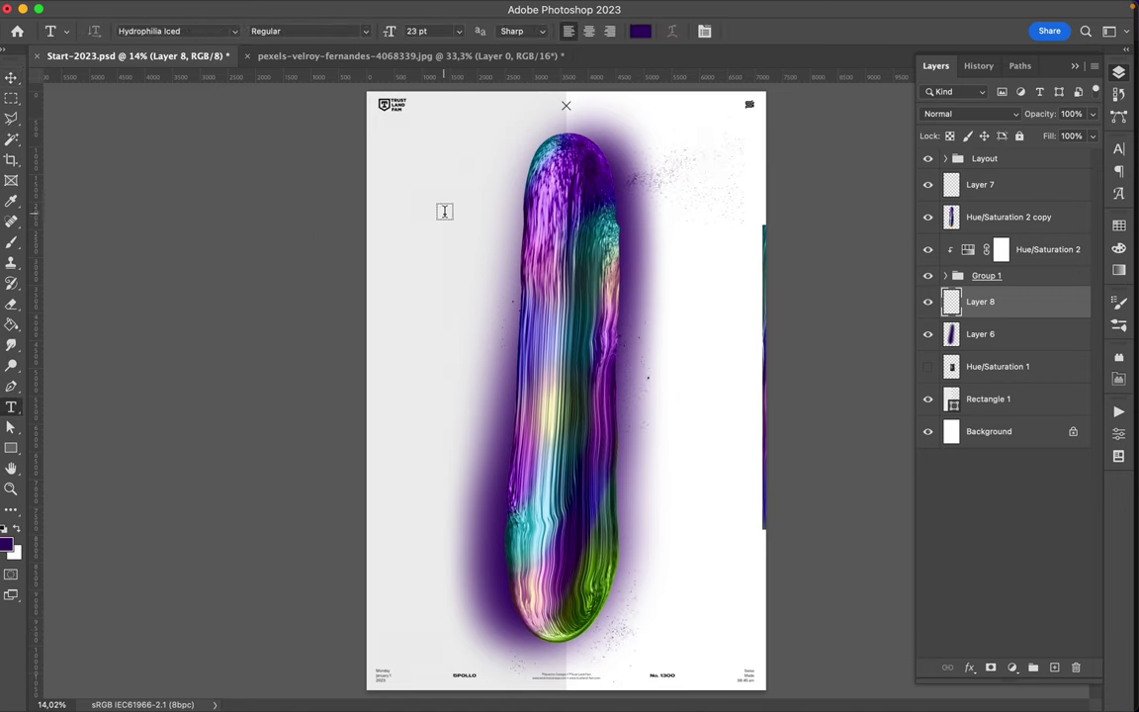
text(20 23)
- Scale the 20 23 text up across the poster and move its layer beneath the blob
key(ctrl+t)
drag(442, 219, 796, 565)
key(Return)
drag(1008, 249, 1001, 247)
- Set the 20 23 text's leading to 526 pt in the Character panel
click(1118, 148)
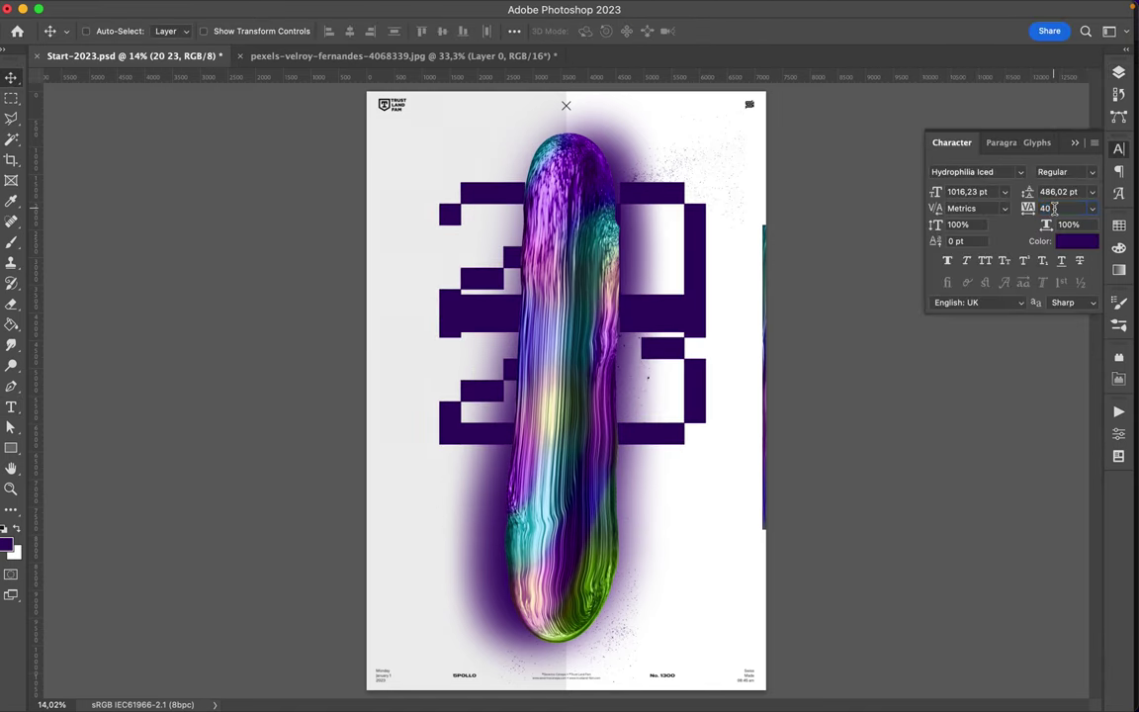
double_click(1050, 191)
text(526)
key(Return)
scroll(1067, 189, up, 5)
scroll(1073, 190, up, 5)
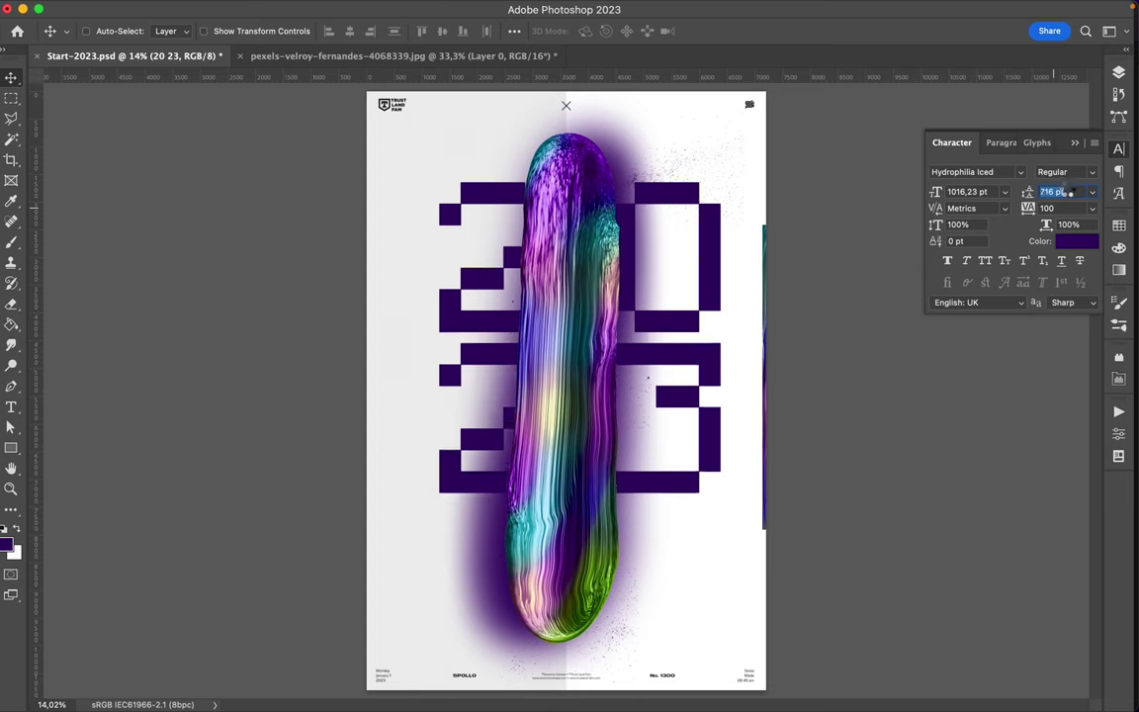
scroll(1067, 209, up, 6)
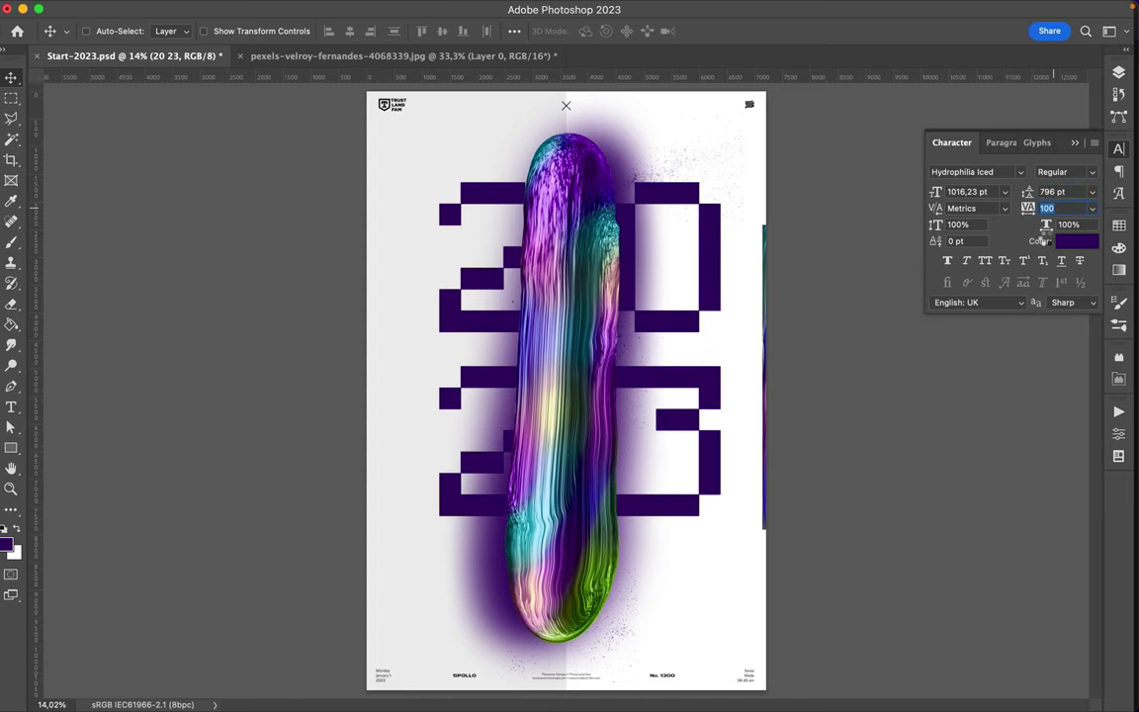
click(1021, 172)
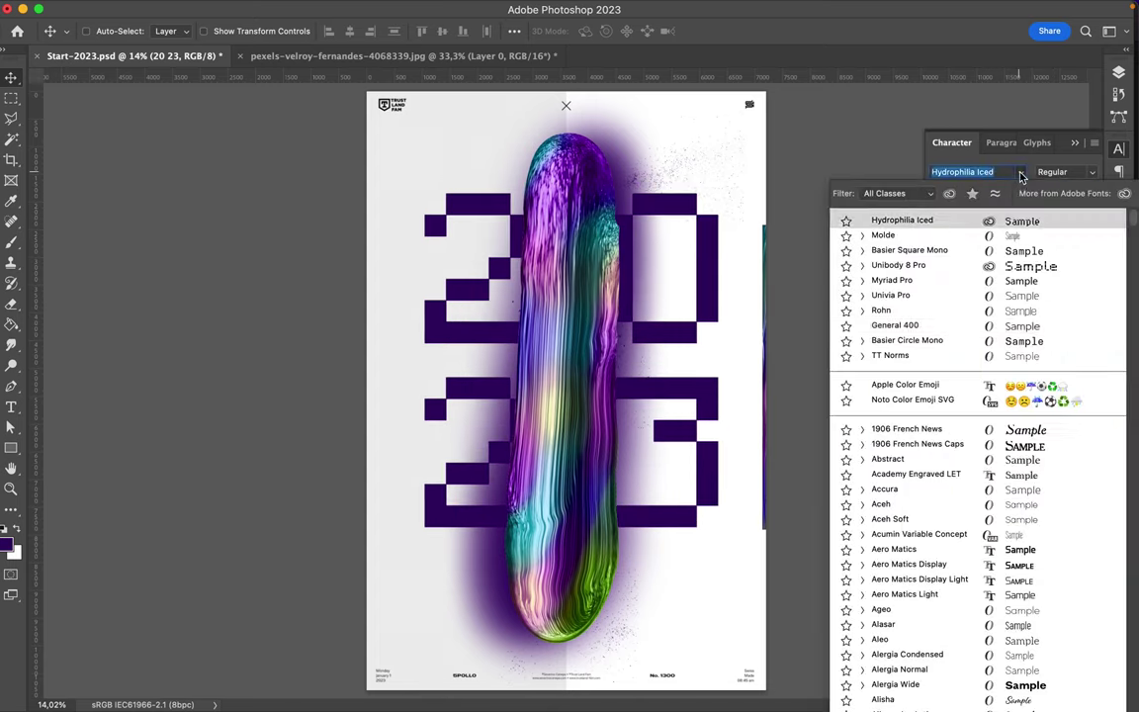
- Change the 20 23 text's font to TT Travels with the Bold style
scroll(988, 460, down, 15)
scroll(988, 461, down, 15)
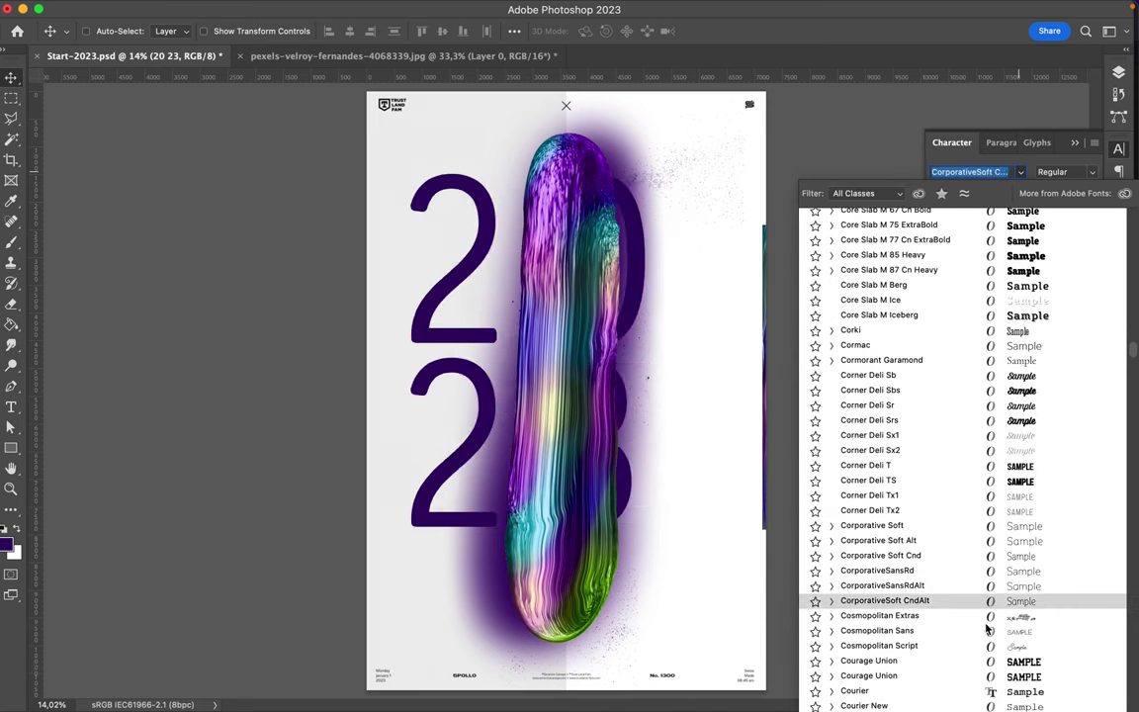
scroll(969, 633, down, 5)
scroll(987, 603, down, 5)
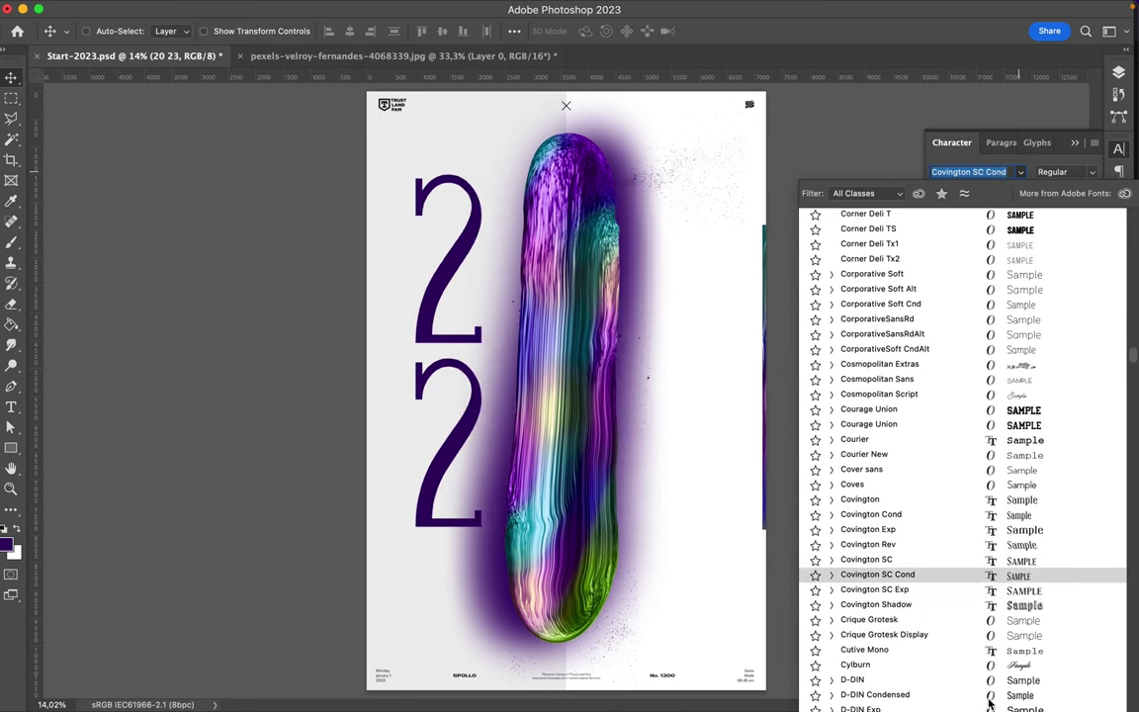
scroll(987, 662, down, 5)
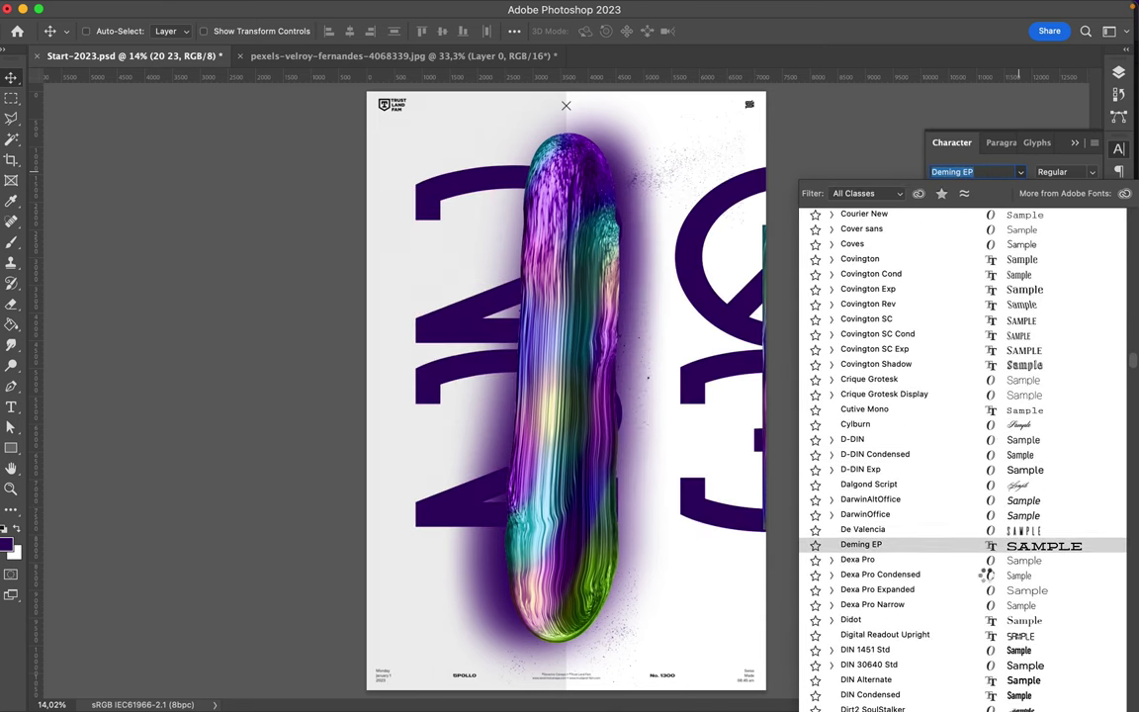
scroll(992, 643, down, 5)
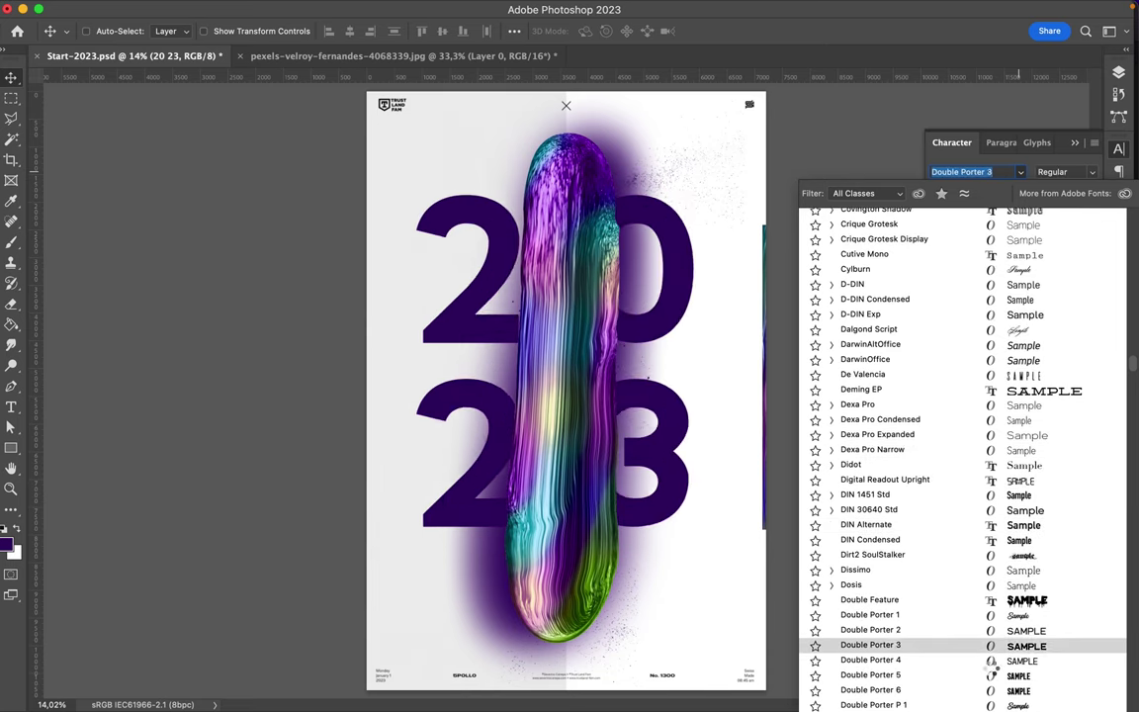
scroll(994, 677, down, 4)
scroll(991, 687, down, 10)
scroll(990, 697, down, 10)
scroll(990, 700, down, 10)
scroll(974, 602, down, 5)
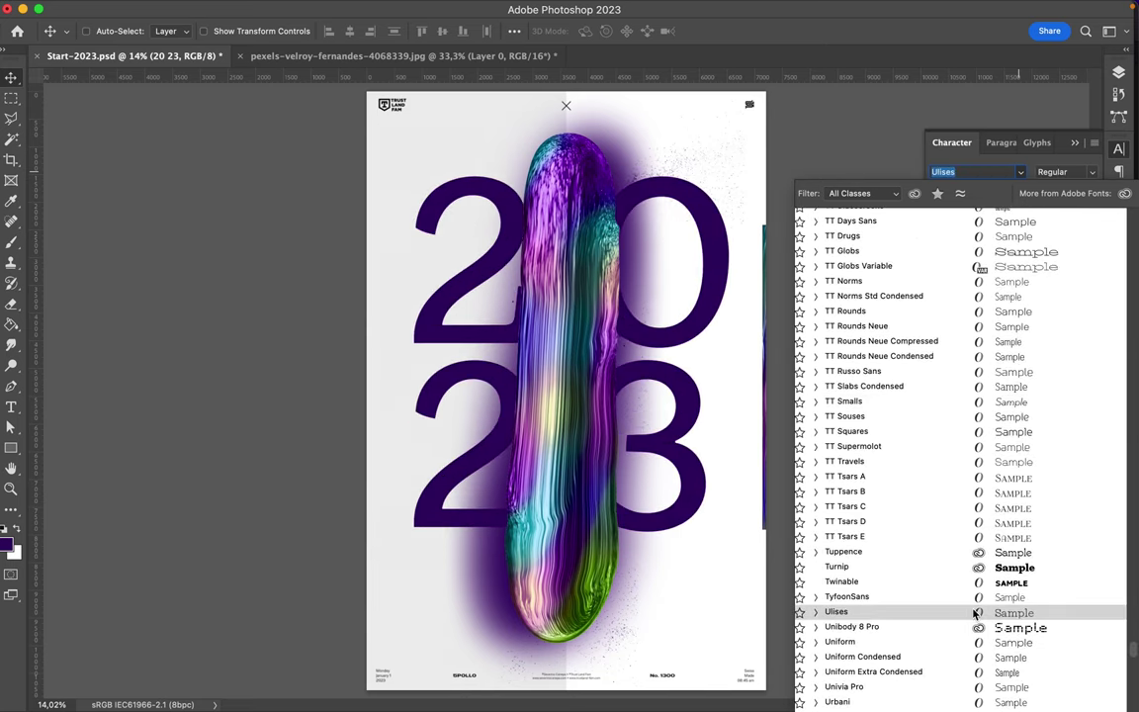
click(947, 463)
click(841, 656)
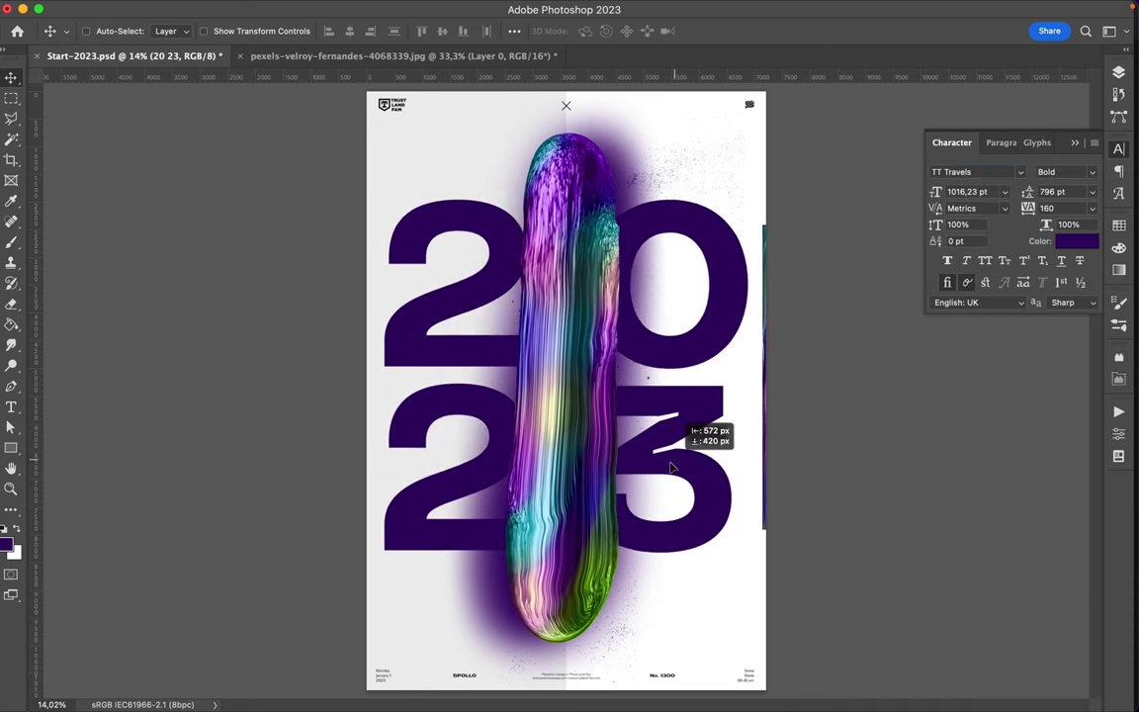
- Recolour the 2023 text pale lavender #c1aed4, position it behind the blob, and save
click(1118, 71)
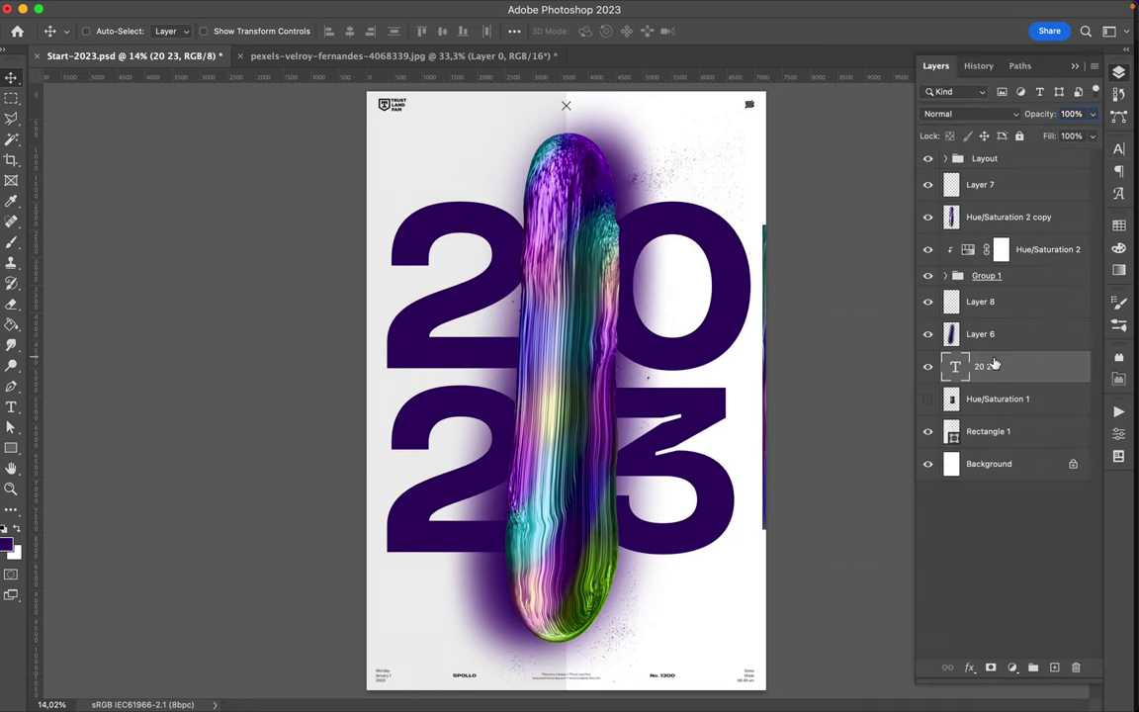
click(1118, 226)
click(8, 541)
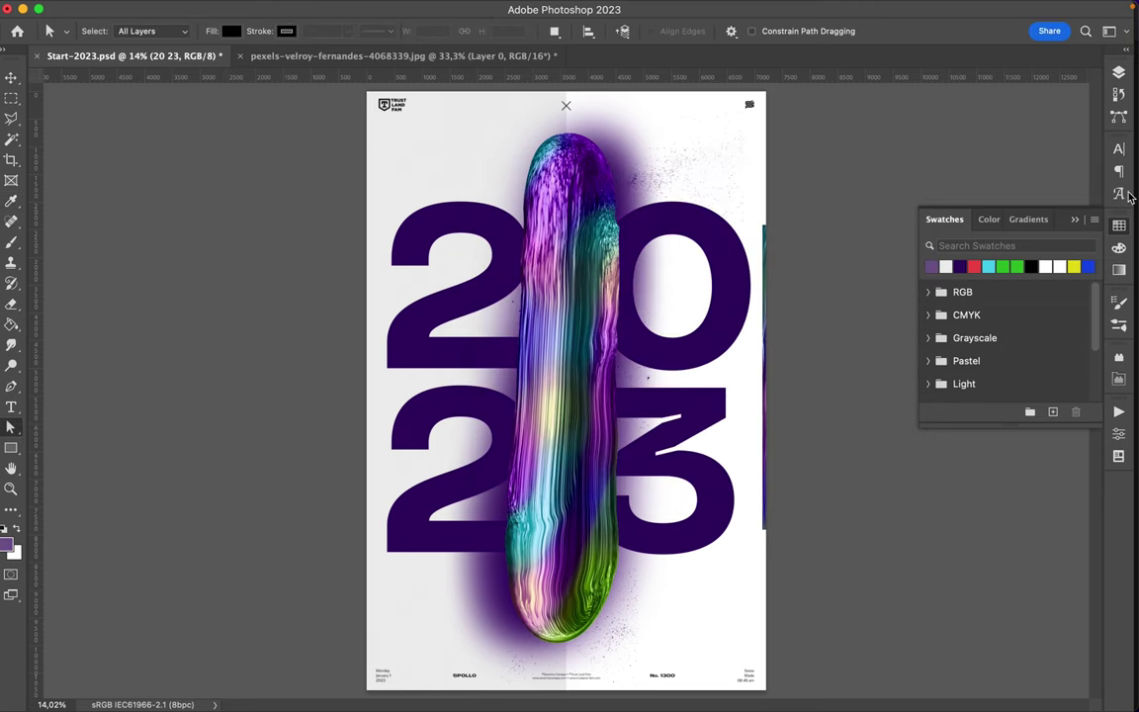
drag(576, 181, 855, 70)
mouse_move(849, 127)
mouse_down()
mouse_move(951, 255)
mouse_move(840, 130)
mouse_move(818, 140)
mouse_move(828, 142)
mouse_up()
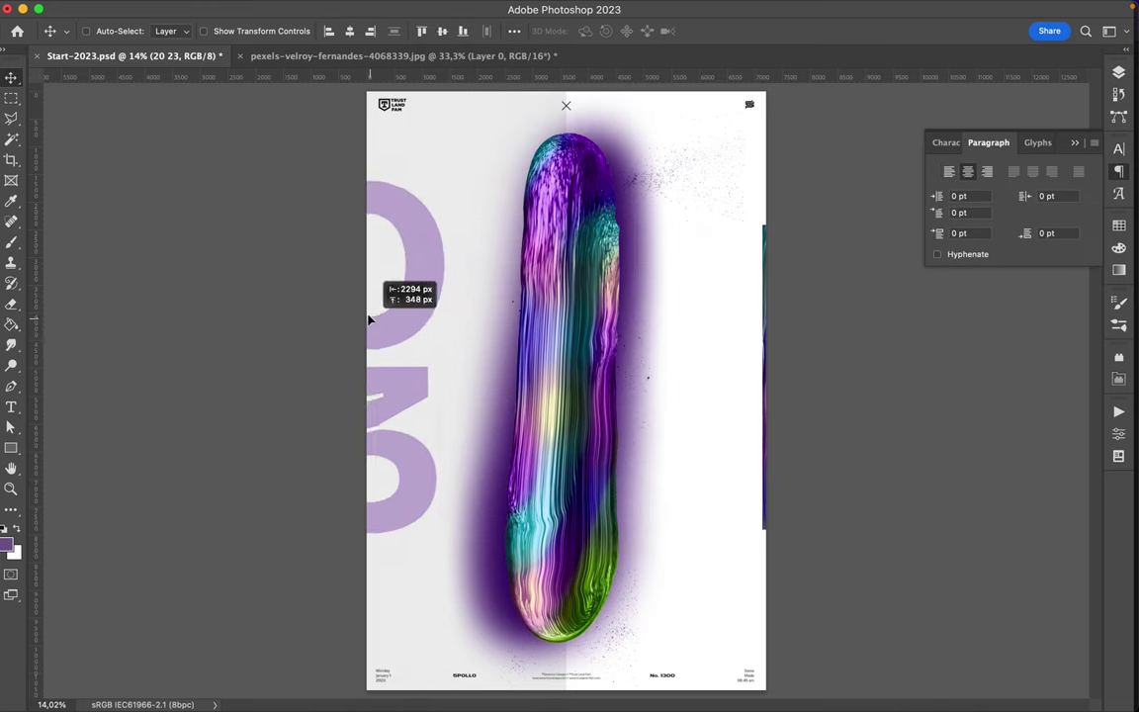
drag(377, 323, 674, 336)
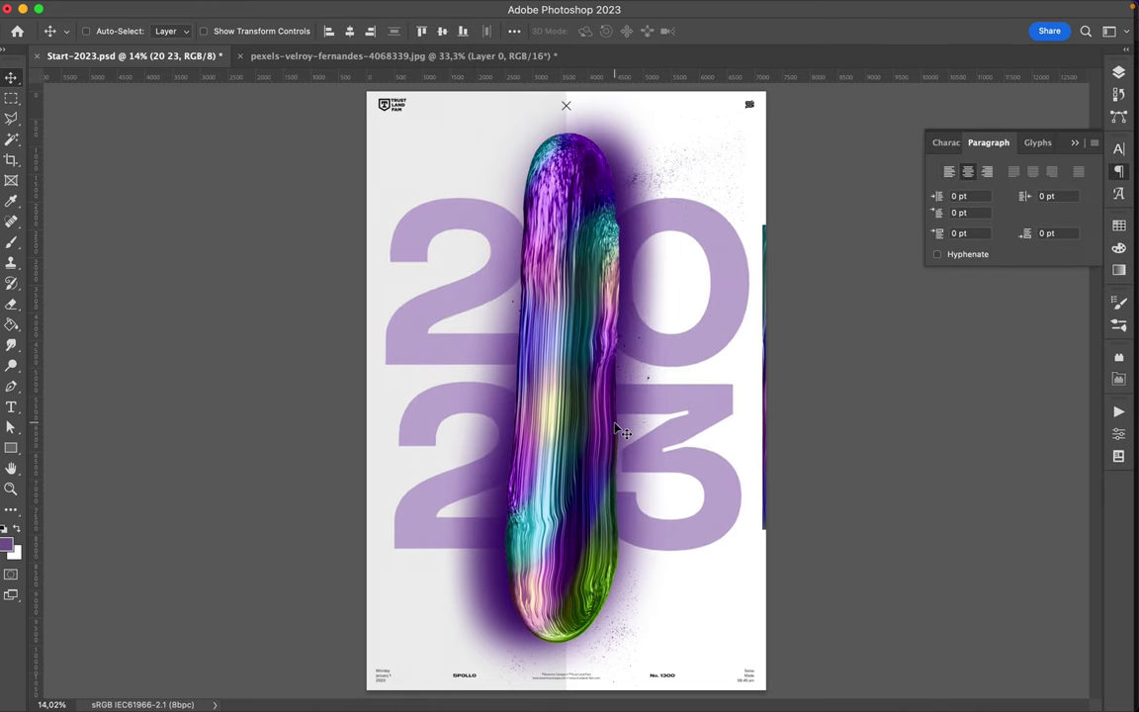
key(super+s)
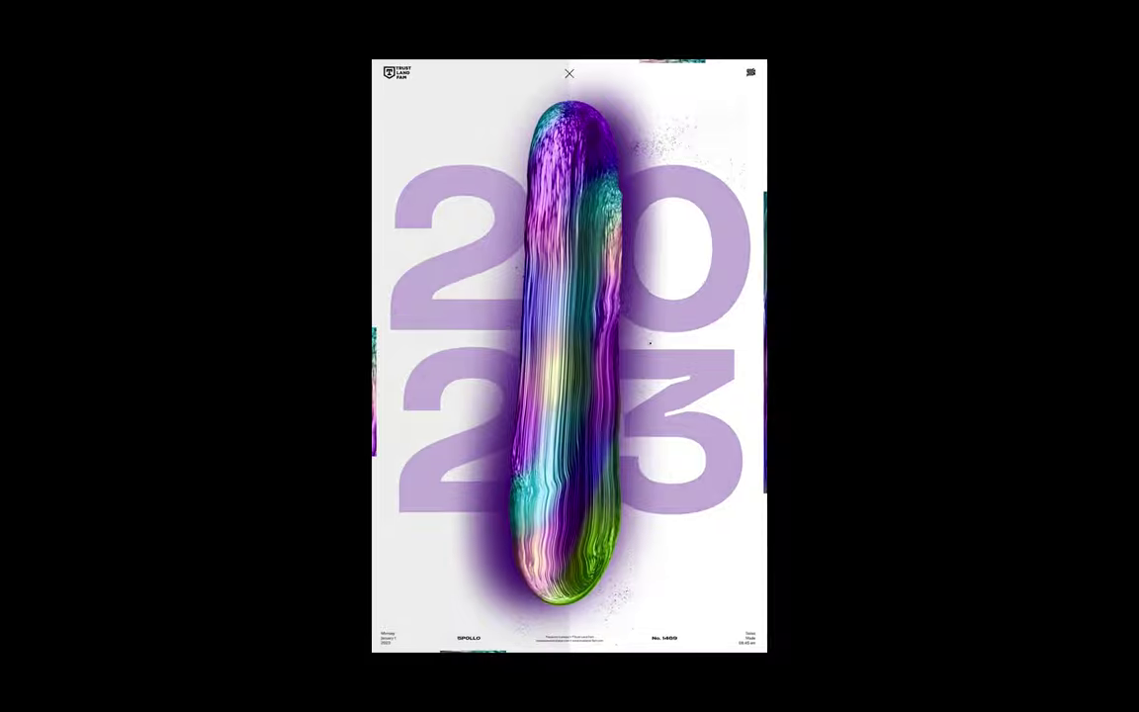